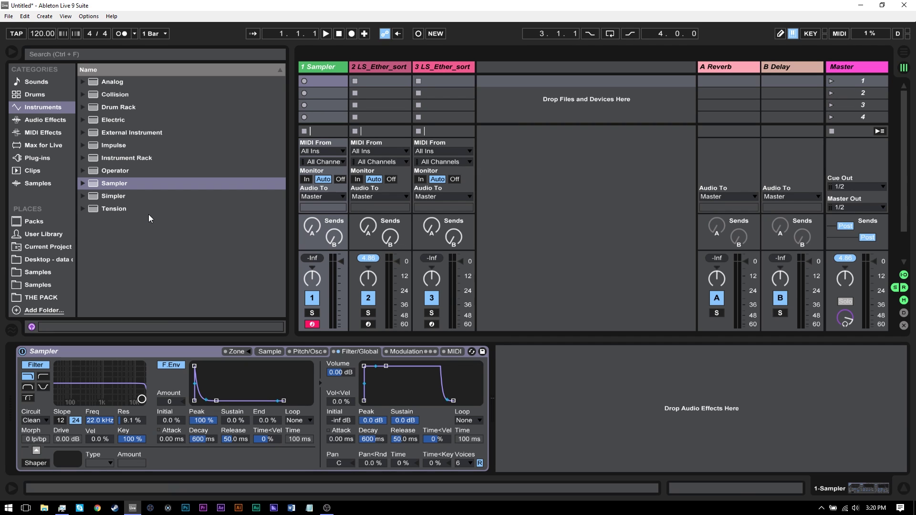
Step: Show the sample-pack folders in the second Samples location of the browser sidebar
{"action": "left_click", "coordinate": [41, 285]}
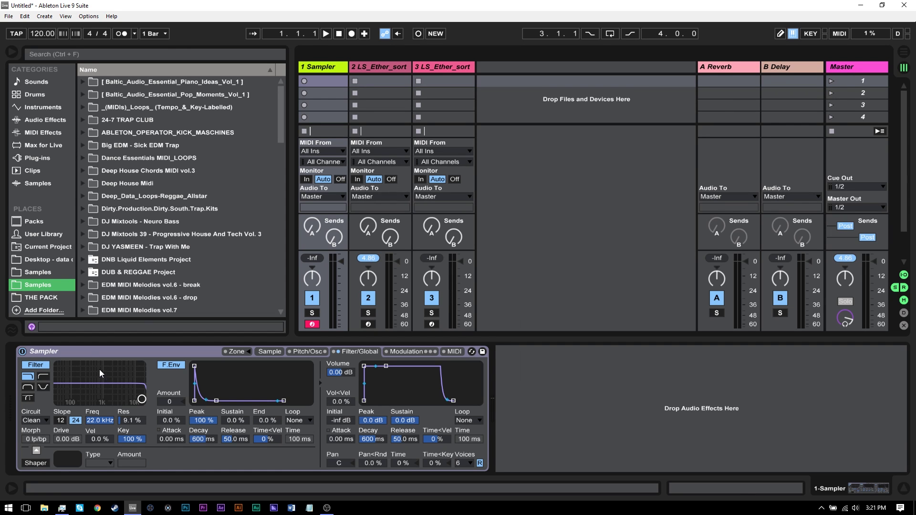
Step: Expand LEON_SWITCH_DEEP_DARK_DUBSTEP > LS_SOUNDS_&_FX > LS_PAD_MULTIS > LS_Ether in the browser
{"action": "scroll", "coordinate": [123, 228], "scroll_direction": "down", "scroll_amount": 7}
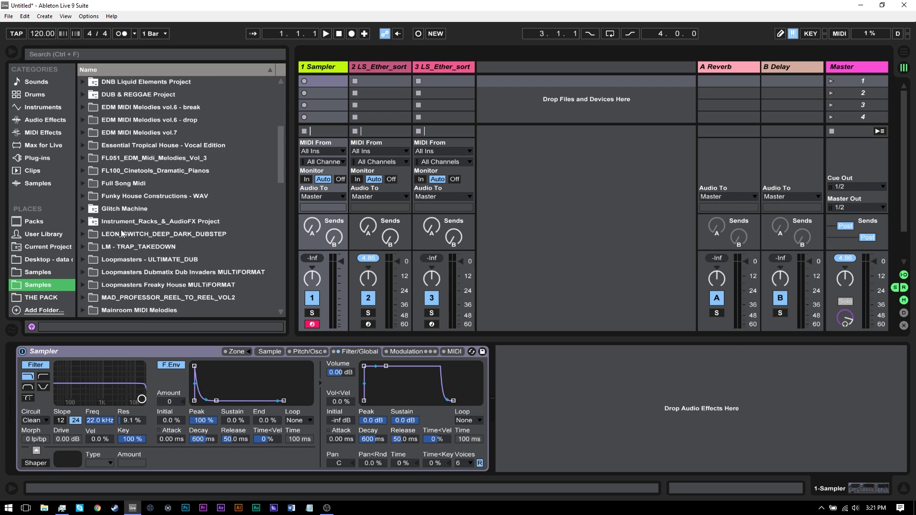
{"action": "left_click", "coordinate": [85, 159]}
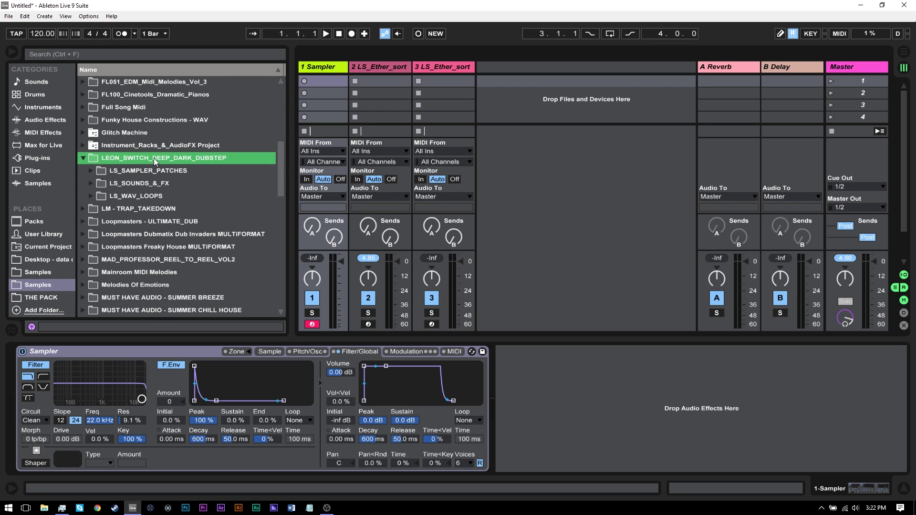
{"action": "left_click", "coordinate": [93, 185]}
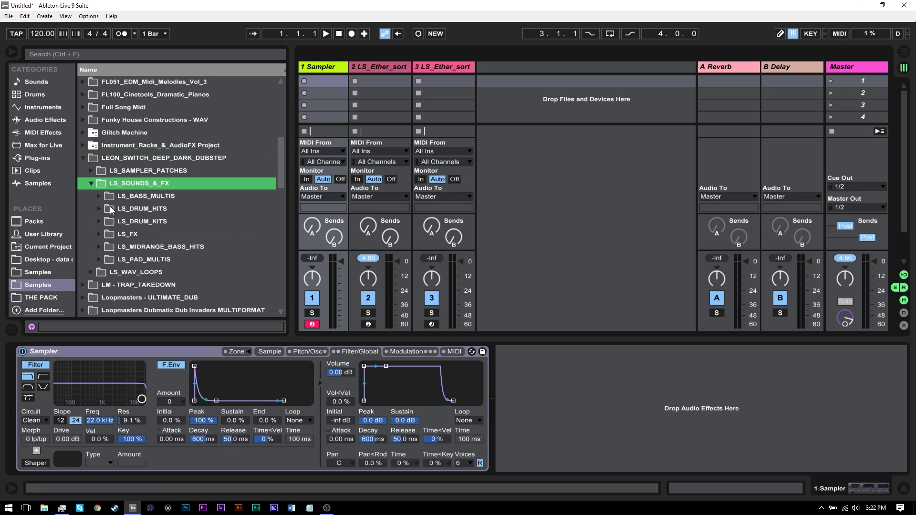
{"action": "left_click", "coordinate": [99, 259]}
{"action": "scroll", "coordinate": [136, 210], "scroll_direction": "down", "scroll_amount": 2}
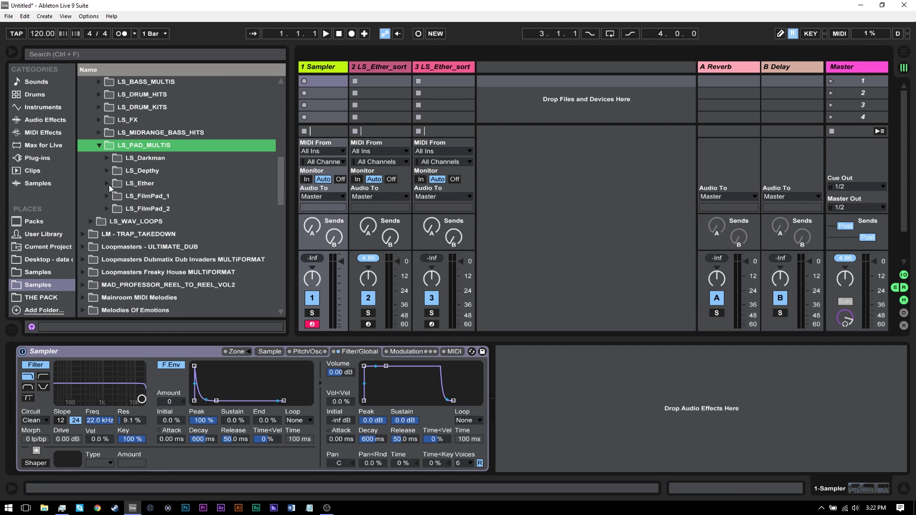
{"action": "left_click", "coordinate": [108, 183]}
Step: Audition the LS_A#0, LS_A#1, LS_A#2 and LS_A#3 Ether samples
{"action": "left_click", "coordinate": [115, 192]}
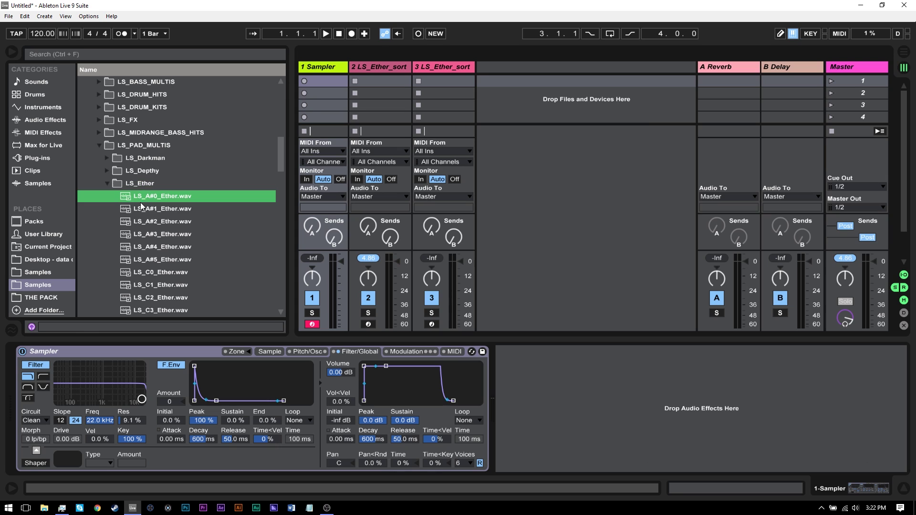
{"action": "left_click", "coordinate": [145, 212]}
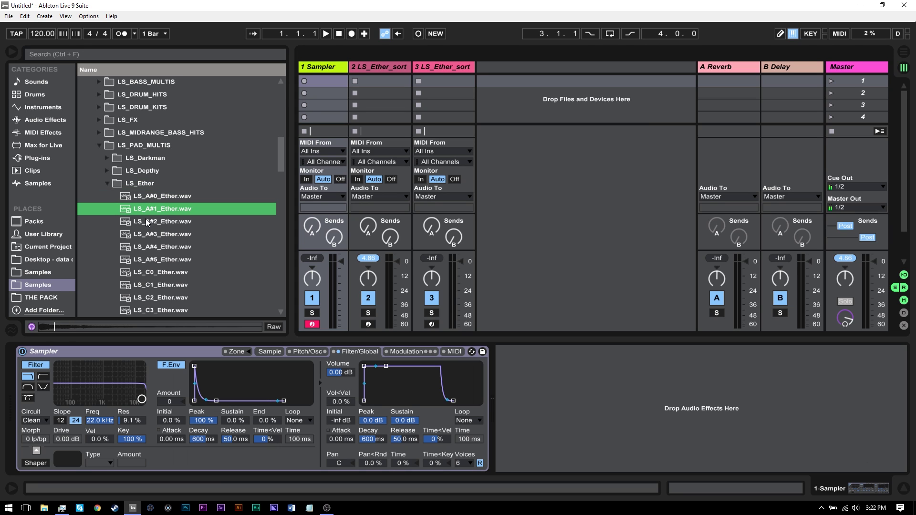
{"action": "left_click", "coordinate": [146, 221]}
{"action": "left_click", "coordinate": [149, 237]}
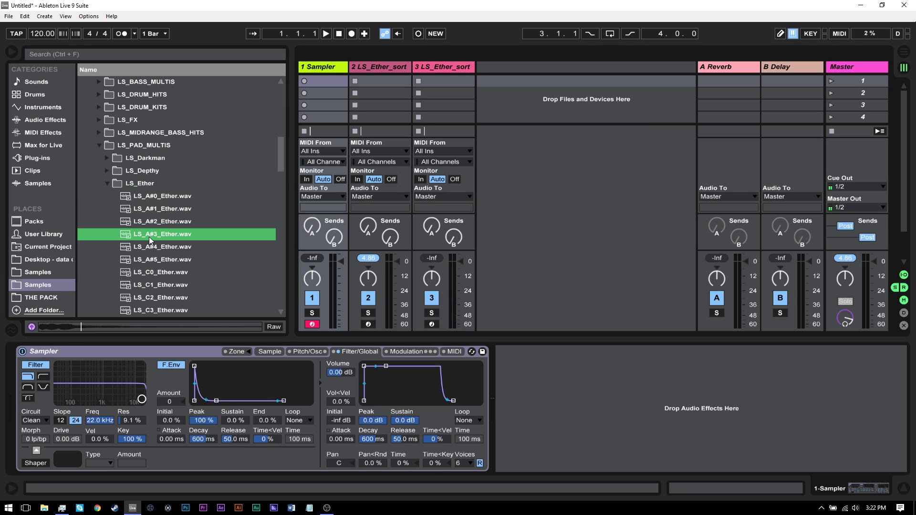
{"action": "left_click", "coordinate": [151, 186]}
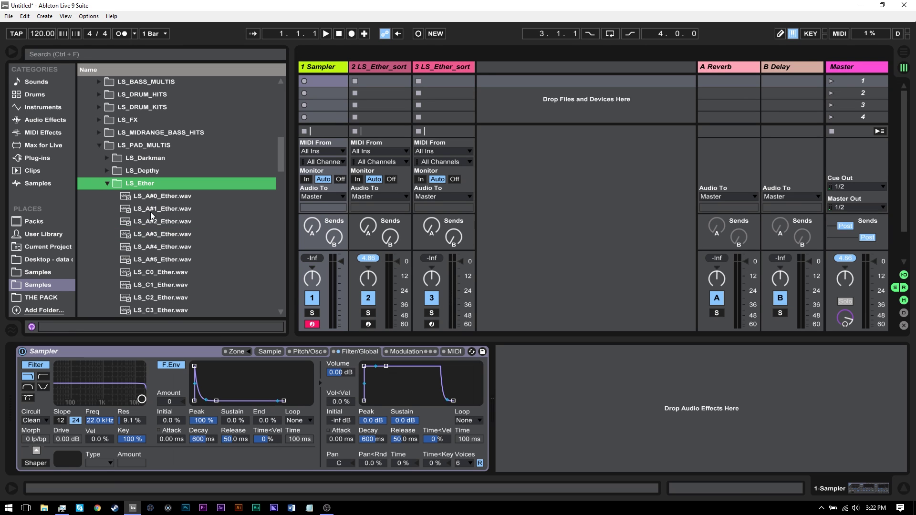
Step: Select all LS_Ether wavs from LS_A#0_Ether to LS_G#5_Ether and show Sampler's Sample page
{"action": "scroll", "coordinate": [157, 241], "scroll_direction": "down", "scroll_amount": 3}
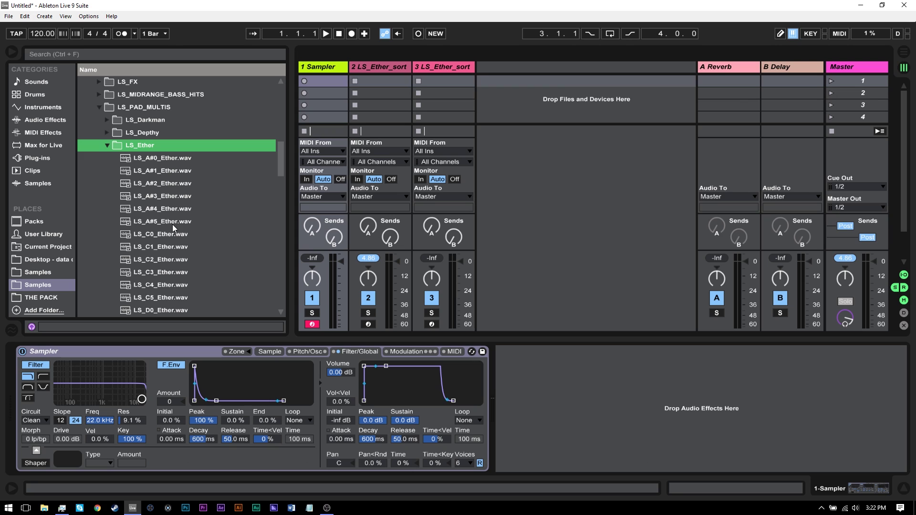
{"action": "scroll", "coordinate": [152, 243], "scroll_direction": "down", "scroll_amount": 3}
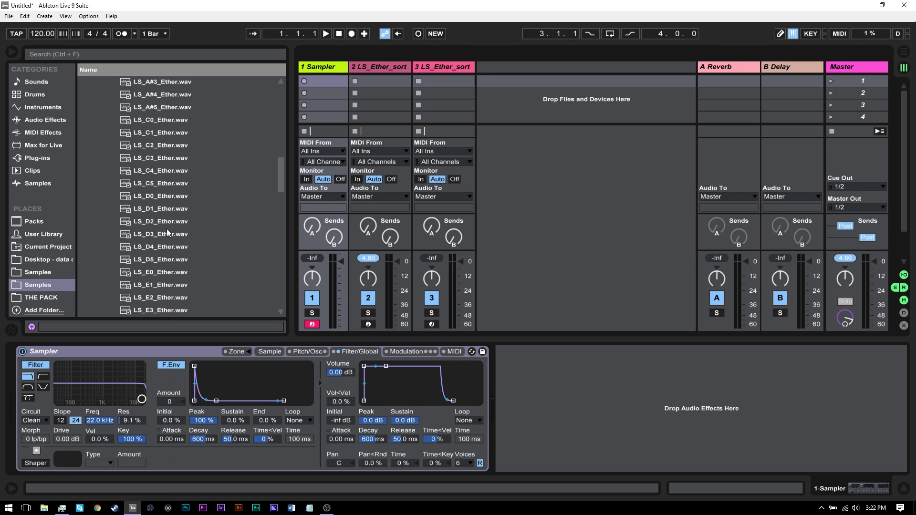
{"action": "scroll", "coordinate": [167, 228], "scroll_direction": "up", "scroll_amount": 3}
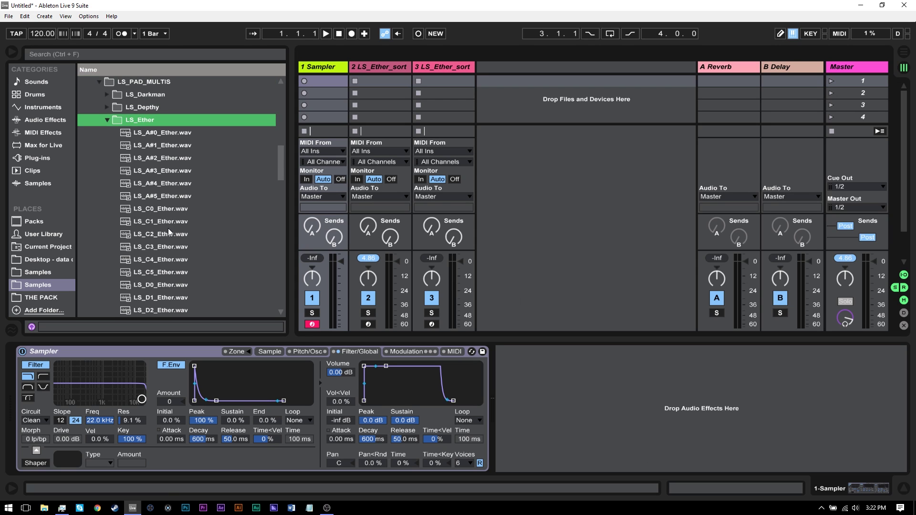
{"action": "left_click", "coordinate": [150, 132]}
{"action": "scroll", "coordinate": [190, 256], "scroll_direction": "down", "scroll_amount": 10}
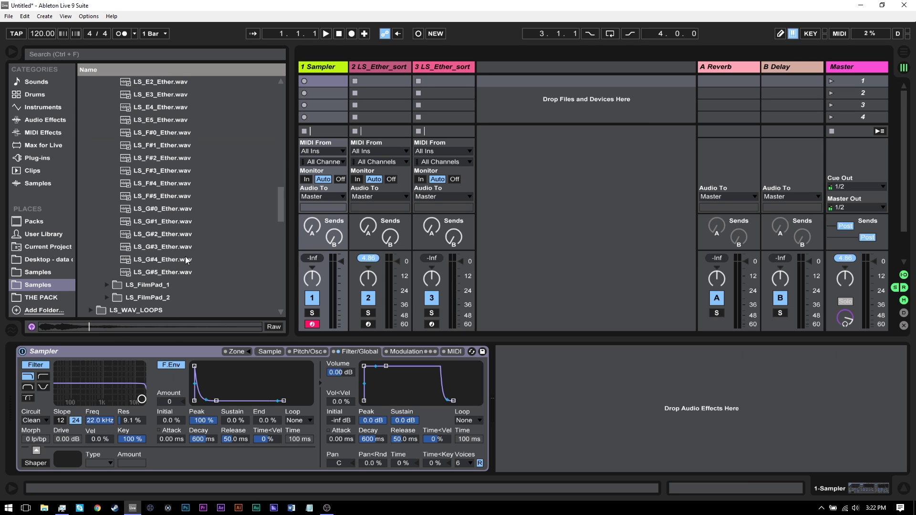
{"action": "left_click", "coordinate": [168, 260], "text": "shift"}
{"action": "left_click", "coordinate": [164, 271], "text": "shift"}
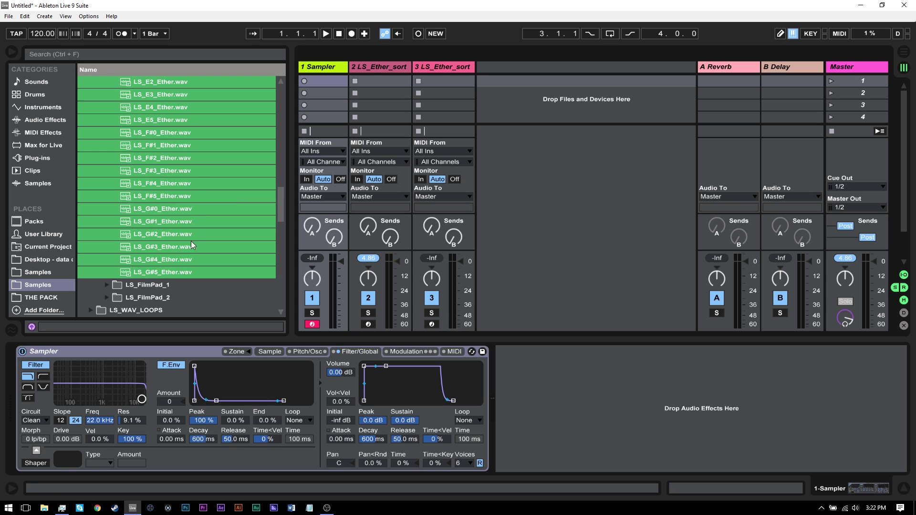
{"action": "left_click", "coordinate": [262, 352]}
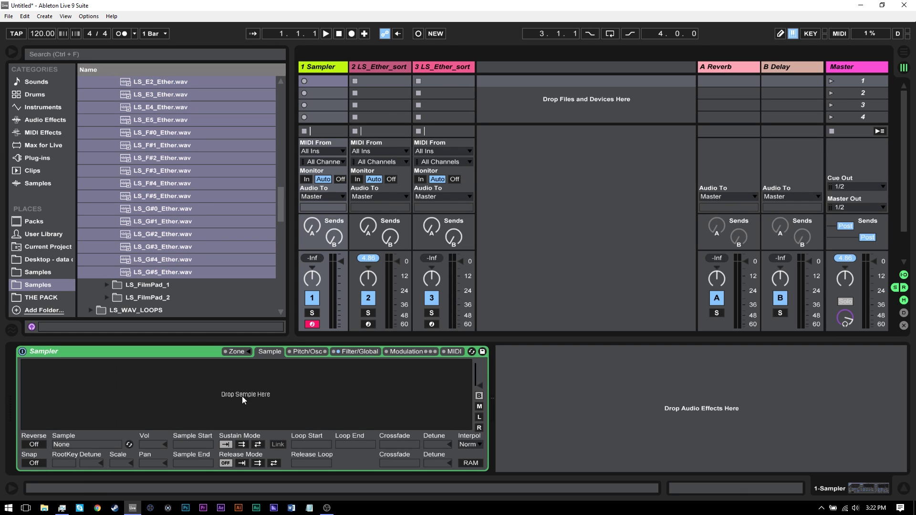
Step: Drop the 36 selected Ether samples into Sampler and show its zone list
{"action": "left_click_drag", "start_coordinate": [144, 200], "coordinate": [219, 391]}
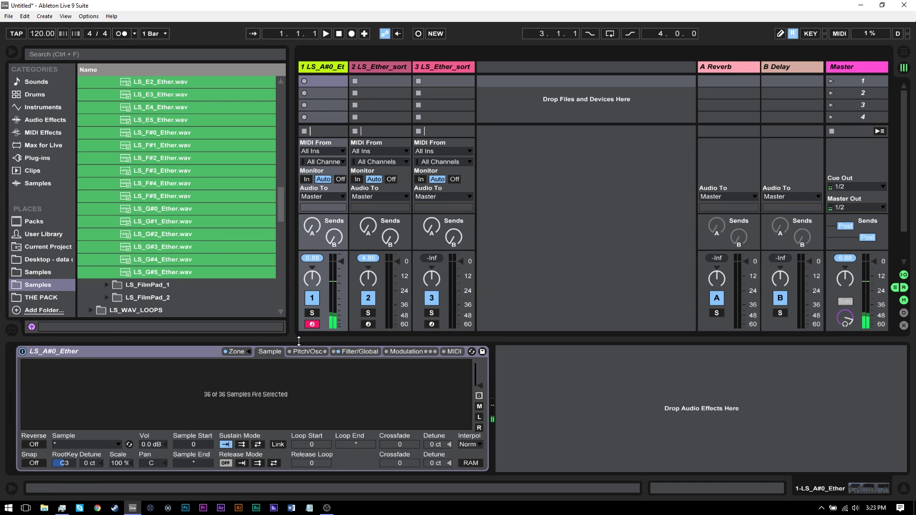
{"action": "left_click", "coordinate": [249, 352]}
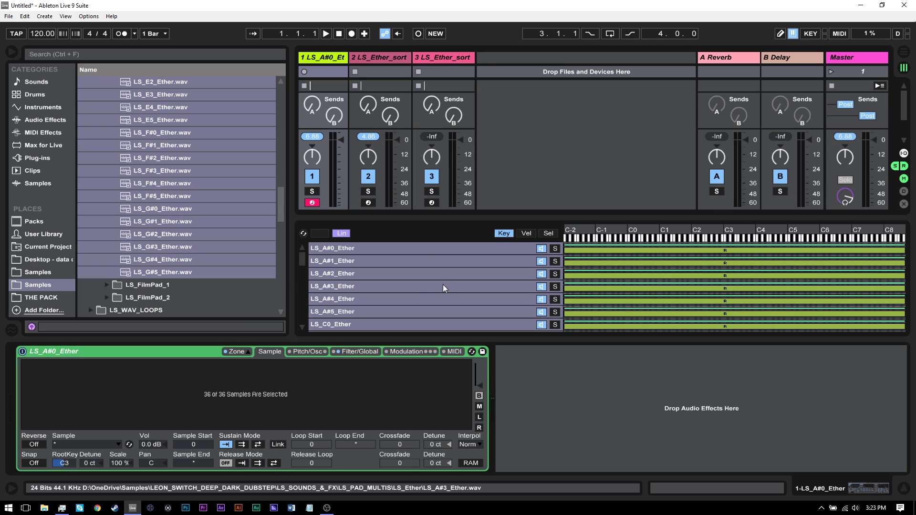
Step: Enlarge the zone list and set LS_A#0_Ether's root key to A#0
{"action": "left_click_drag", "start_coordinate": [412, 215], "coordinate": [412, 192]}
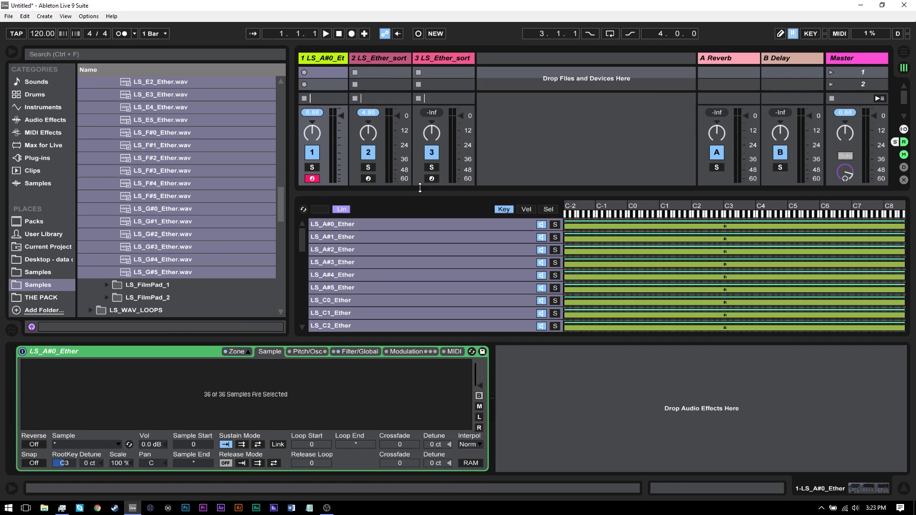
{"action": "left_click", "coordinate": [362, 224]}
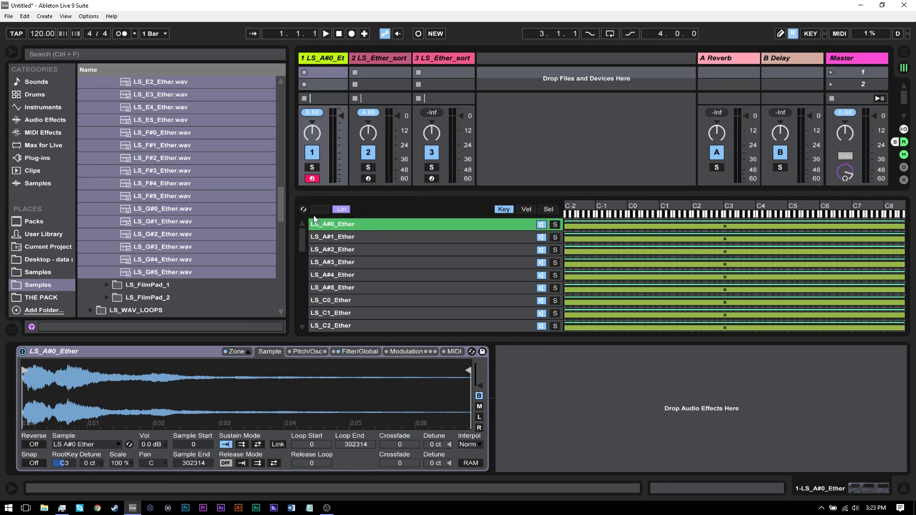
{"action": "left_click", "coordinate": [328, 238]}
{"action": "left_click", "coordinate": [328, 225]}
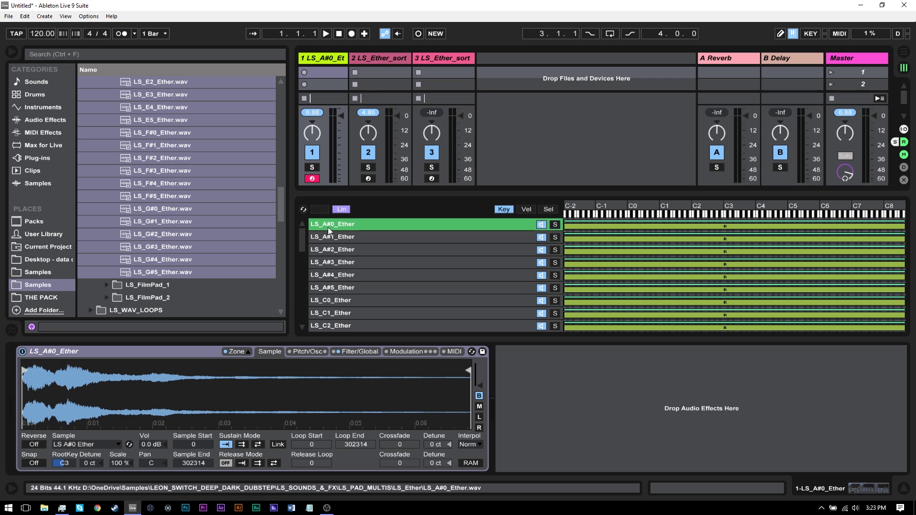
{"action": "left_click", "coordinate": [330, 236]}
{"action": "left_click", "coordinate": [336, 224]}
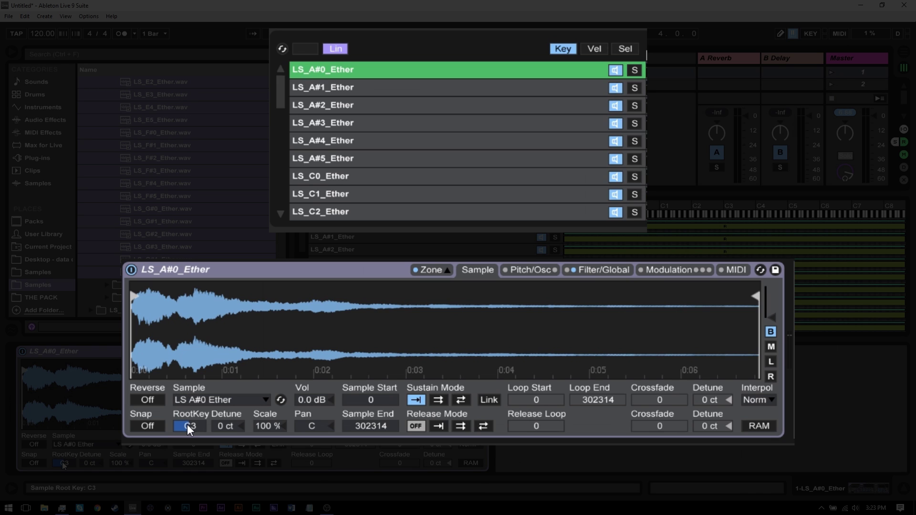
{"action": "left_click_drag", "start_coordinate": [187, 425], "coordinate": [191, 463]}
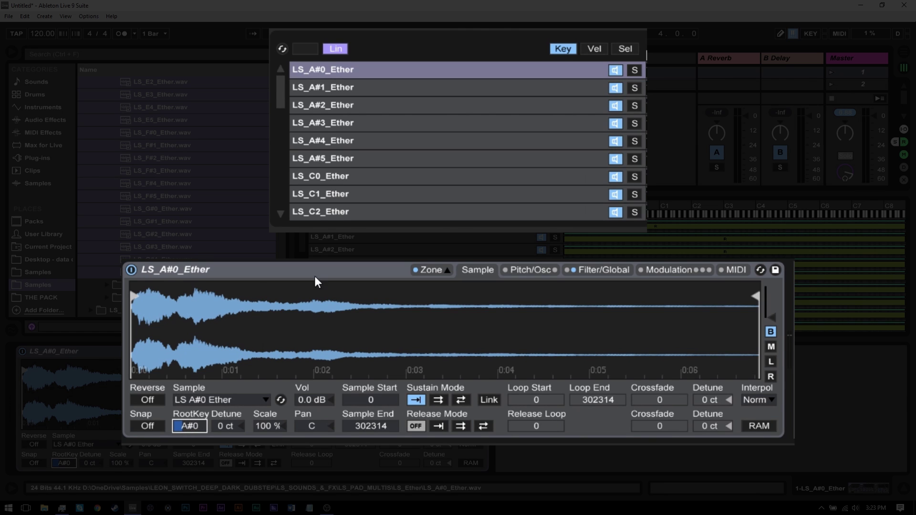
Step: Set the LS_A#1_Ether zone's root key to A#1
{"action": "left_click", "coordinate": [325, 94]}
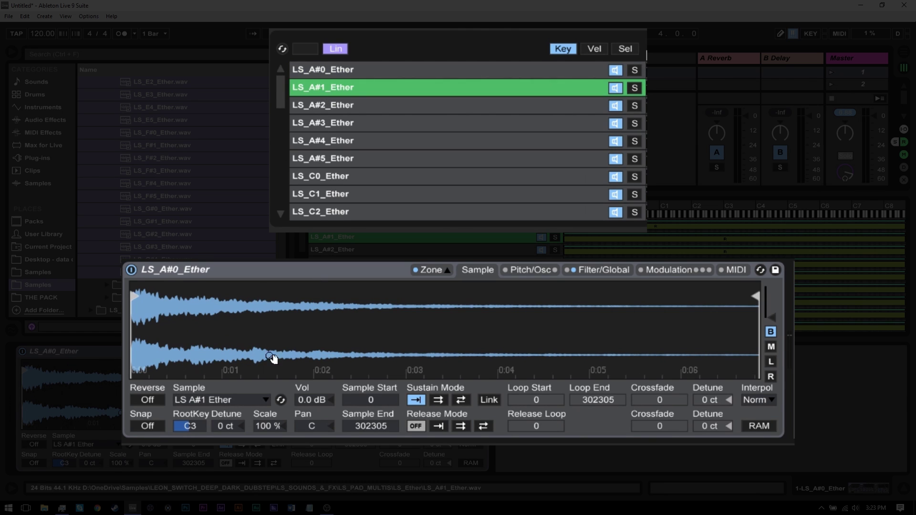
{"action": "left_click_drag", "start_coordinate": [197, 424], "coordinate": [198, 442]}
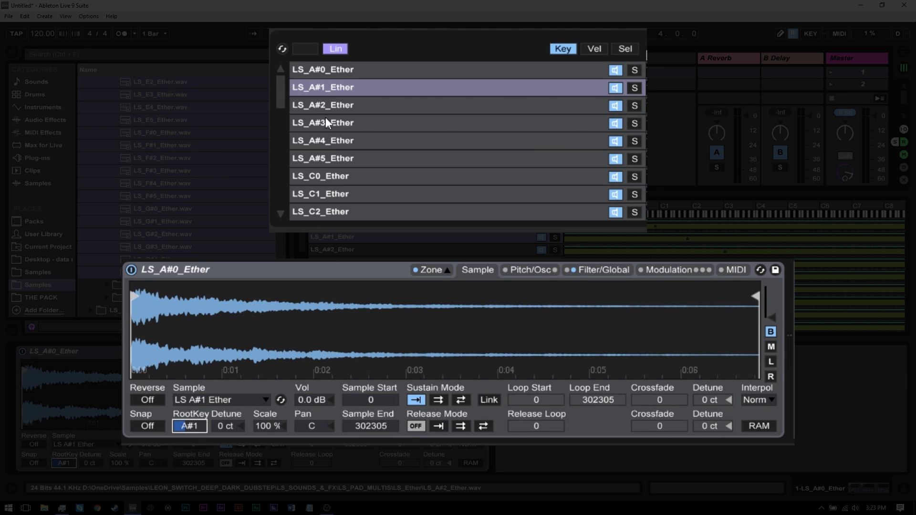
{"action": "scroll", "coordinate": [326, 125], "scroll_direction": "down", "scroll_amount": 8}
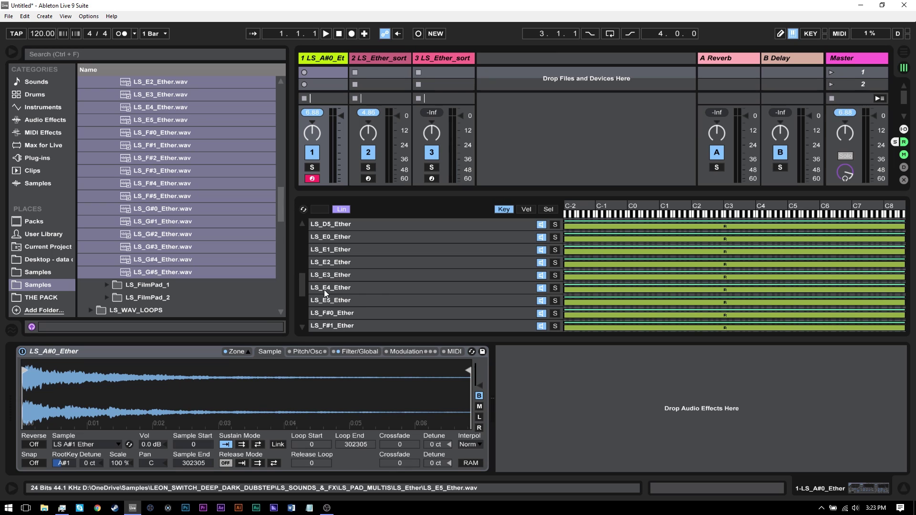
Step: On track 2's Sampler, check root keys of the LS_A#1, LS_A#5, LS_D3 and LS_D4 Ether zones
{"action": "left_click", "coordinate": [376, 59]}
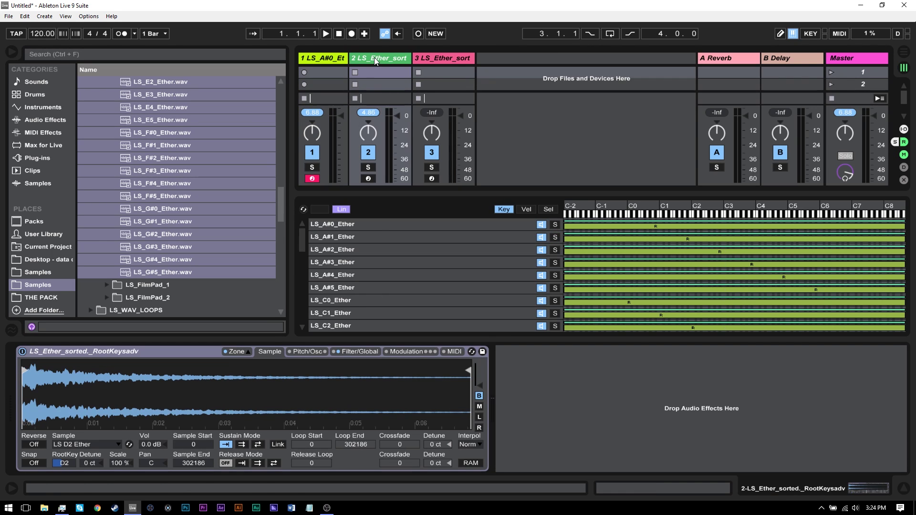
{"action": "left_click", "coordinate": [342, 242]}
{"action": "left_click", "coordinate": [343, 289]}
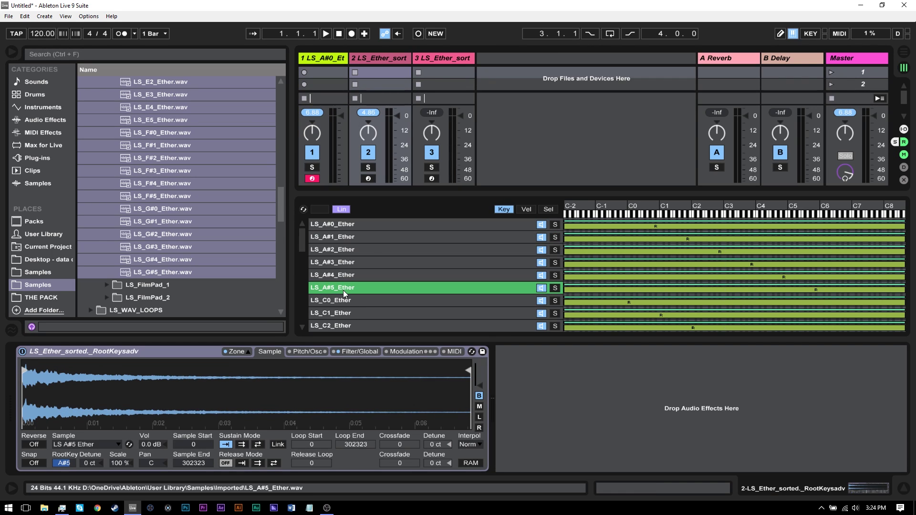
{"action": "scroll", "coordinate": [334, 318], "scroll_direction": "down", "scroll_amount": 5}
{"action": "scroll", "coordinate": [335, 317], "scroll_direction": "down", "scroll_amount": 3}
{"action": "left_click", "coordinate": [331, 287]}
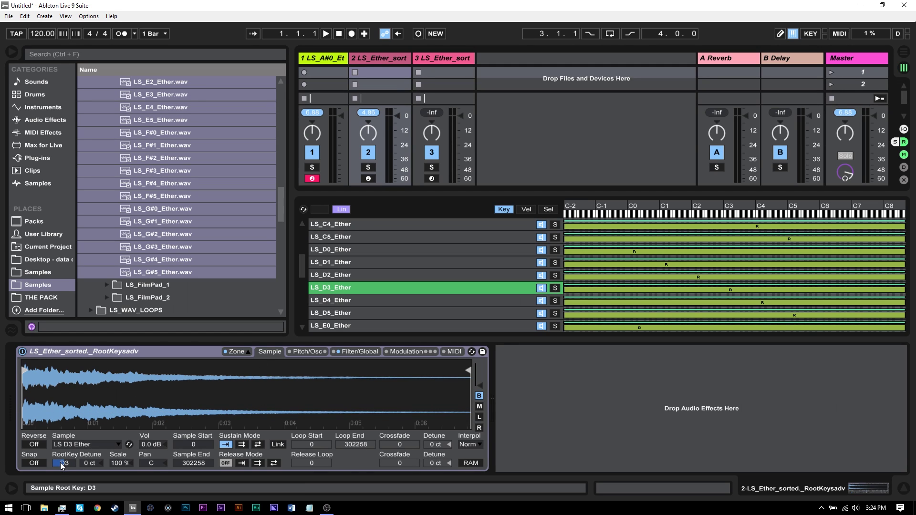
{"action": "left_click", "coordinate": [347, 302]}
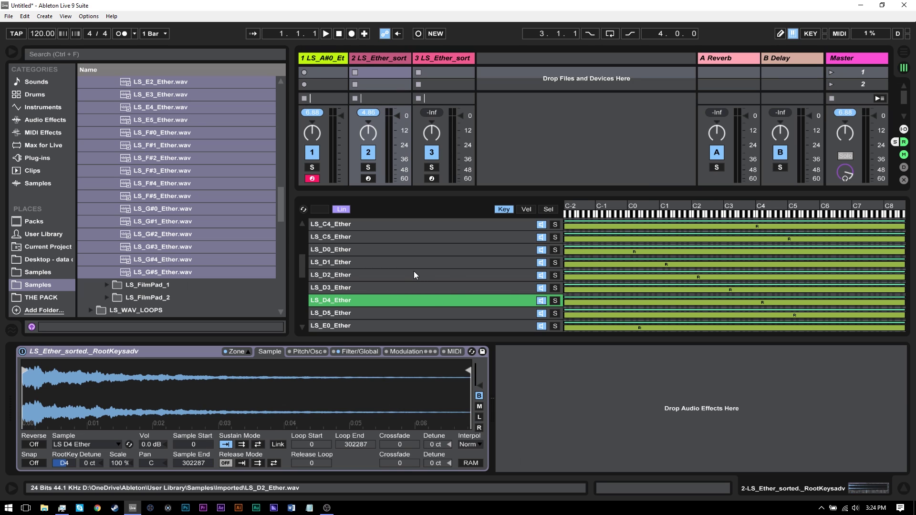
{"action": "scroll", "coordinate": [344, 259], "scroll_direction": "up", "scroll_amount": 5}
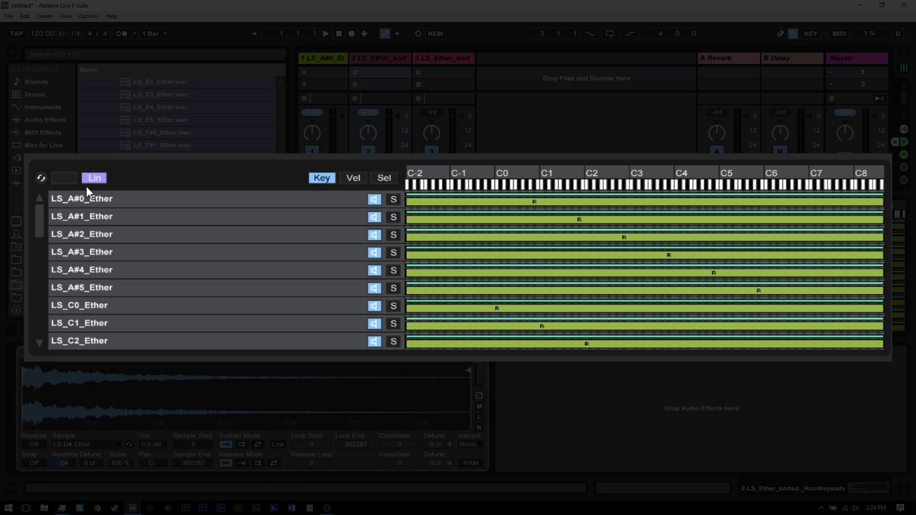
Step: Move the C0, D0, E0, F#0 and G#0 Ether zones above LS_A#0_Ether
{"action": "left_click", "coordinate": [72, 306]}
{"action": "scroll", "coordinate": [104, 285], "scroll_direction": "down", "scroll_amount": 4}
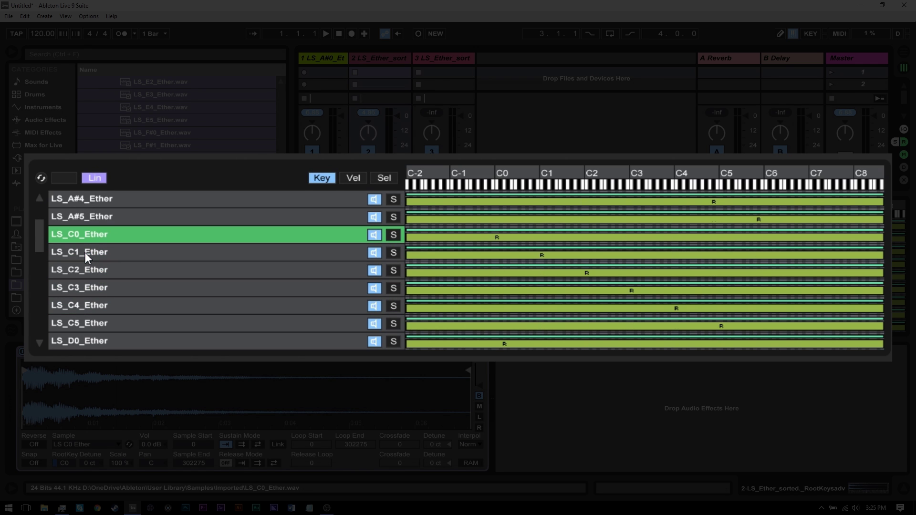
{"action": "scroll", "coordinate": [98, 308], "scroll_direction": "down", "scroll_amount": 3}
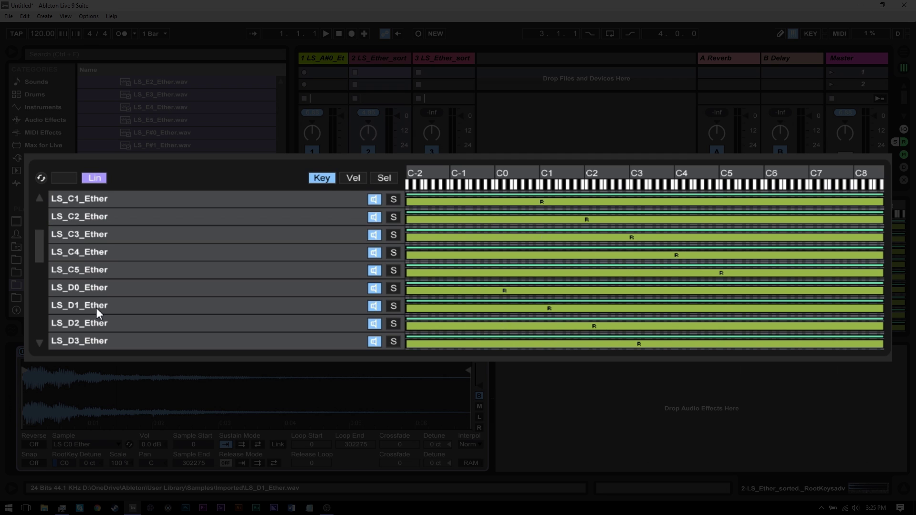
{"action": "left_click", "coordinate": [98, 289], "text": "ctrl"}
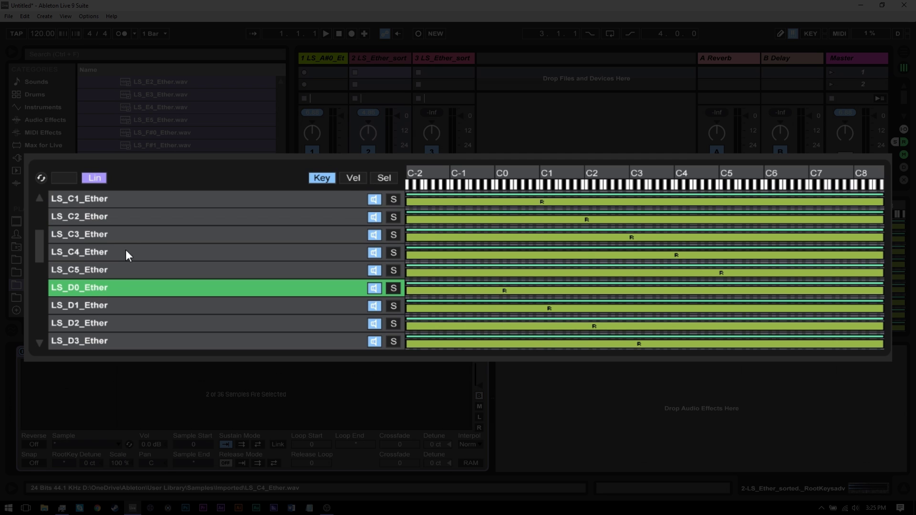
{"action": "scroll", "coordinate": [115, 229], "scroll_direction": "up", "scroll_amount": 2}
{"action": "scroll", "coordinate": [105, 293], "scroll_direction": "down", "scroll_amount": 6}
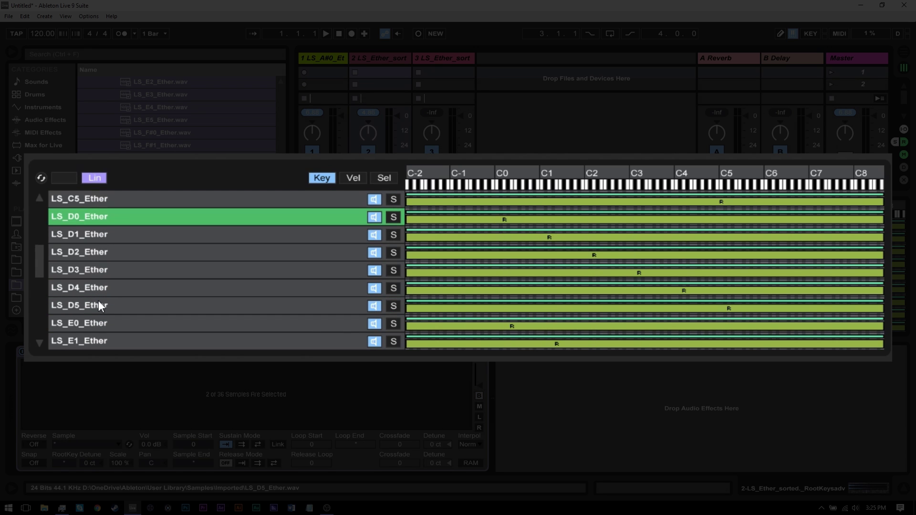
{"action": "left_click", "coordinate": [90, 319], "text": "ctrl"}
{"action": "scroll", "coordinate": [101, 313], "scroll_direction": "down", "scroll_amount": 4}
{"action": "scroll", "coordinate": [93, 322], "scroll_direction": "down", "scroll_amount": 4}
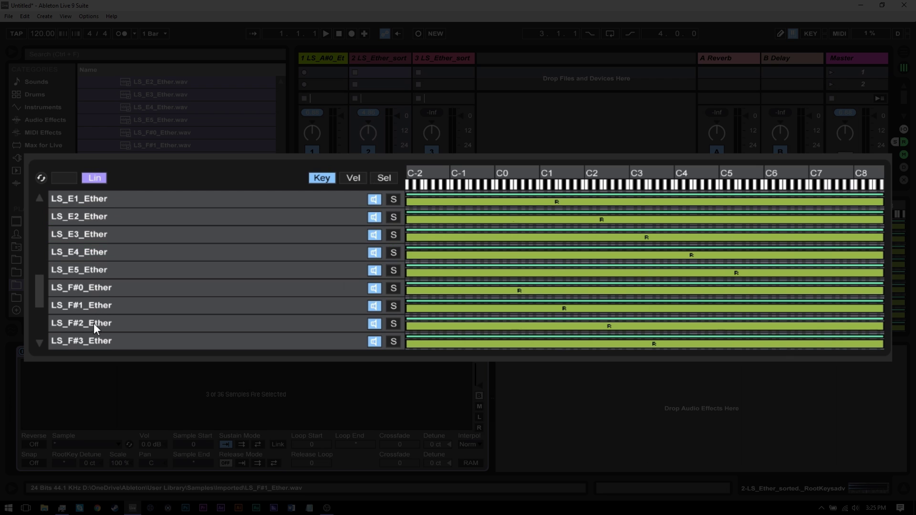
{"action": "left_click", "coordinate": [116, 292], "text": "ctrl"}
{"action": "scroll", "coordinate": [115, 295], "scroll_direction": "down", "scroll_amount": 4}
{"action": "left_click", "coordinate": [94, 325], "text": "ctrl"}
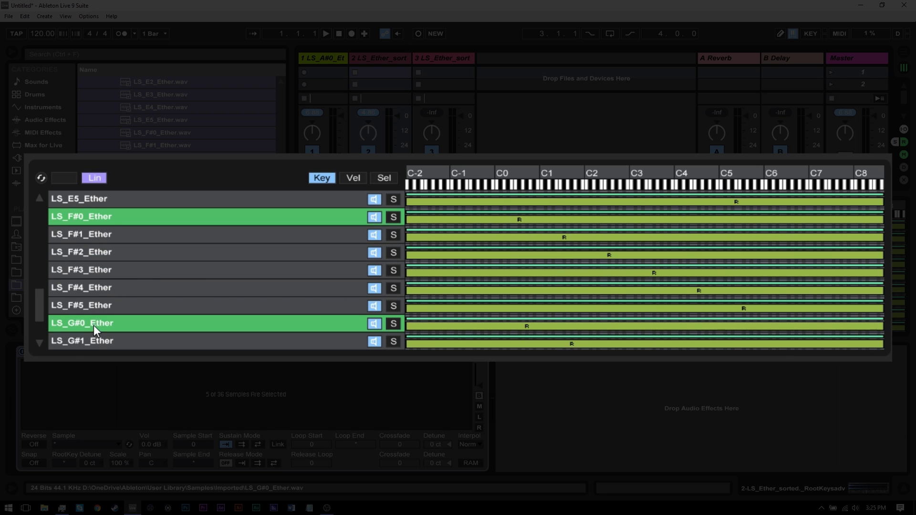
{"action": "scroll", "coordinate": [110, 314], "scroll_direction": "up", "scroll_amount": 6}
{"action": "scroll", "coordinate": [111, 310], "scroll_direction": "up", "scroll_amount": 16}
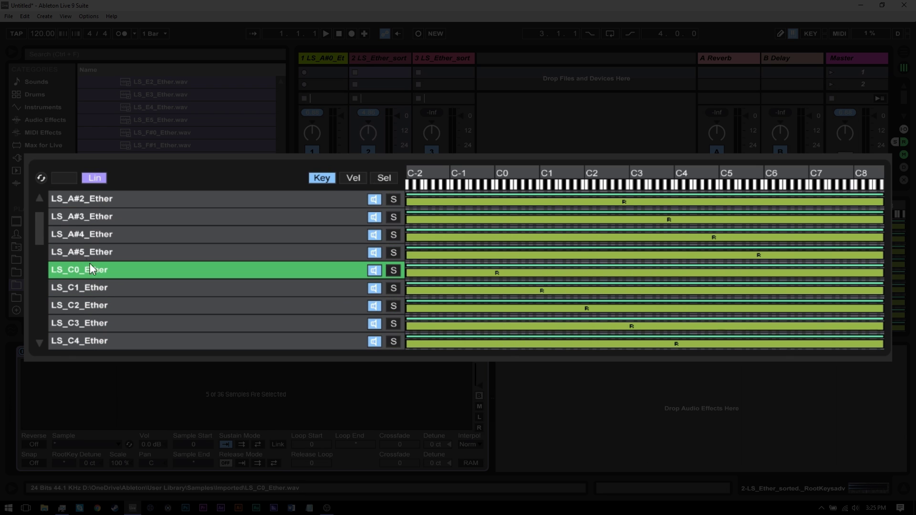
{"action": "scroll", "coordinate": [102, 202], "scroll_direction": "up", "scroll_amount": 1}
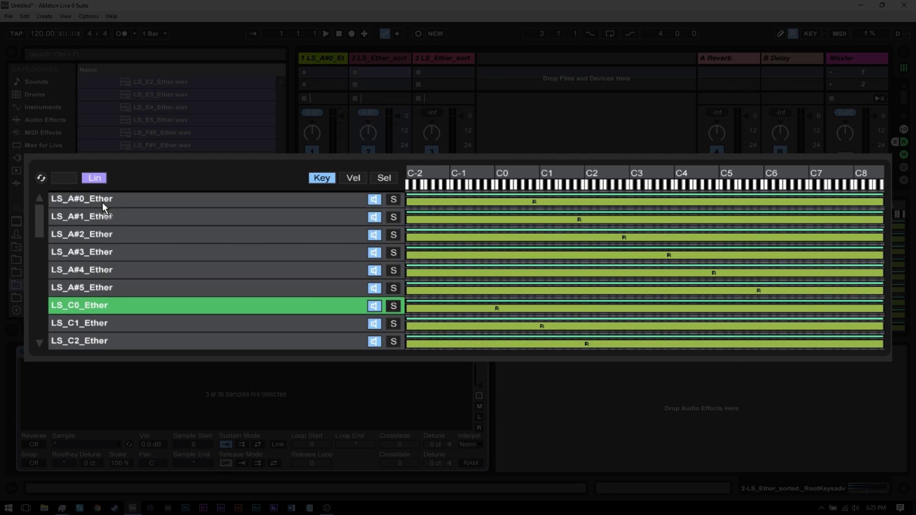
{"action": "left_click_drag", "start_coordinate": [95, 194], "coordinate": [85, 194]}
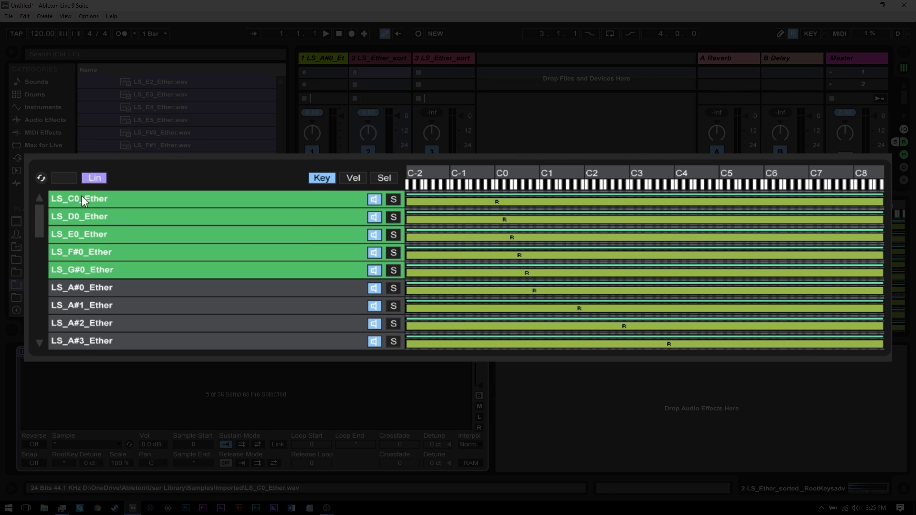
Step: Move the C1, D1, E1, F#1 and G#1 Ether zones below LS_A#0_Ether
{"action": "left_click", "coordinate": [77, 288]}
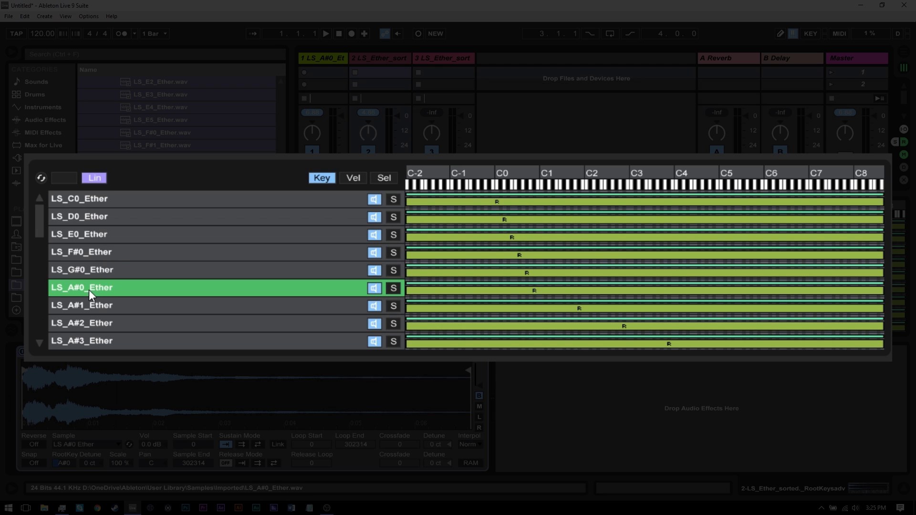
{"action": "scroll", "coordinate": [89, 277], "scroll_direction": "down", "scroll_amount": 5}
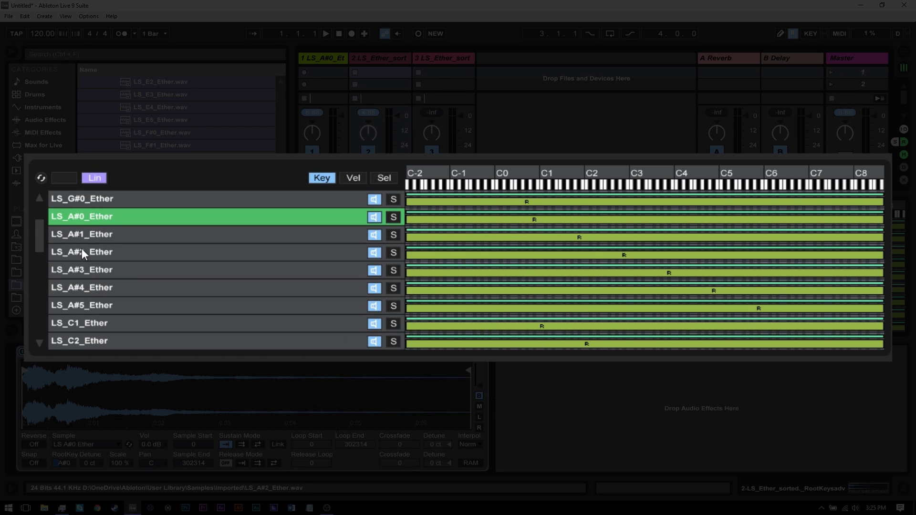
{"action": "left_click", "coordinate": [108, 323]}
{"action": "scroll", "coordinate": [114, 305], "scroll_direction": "down", "scroll_amount": 5}
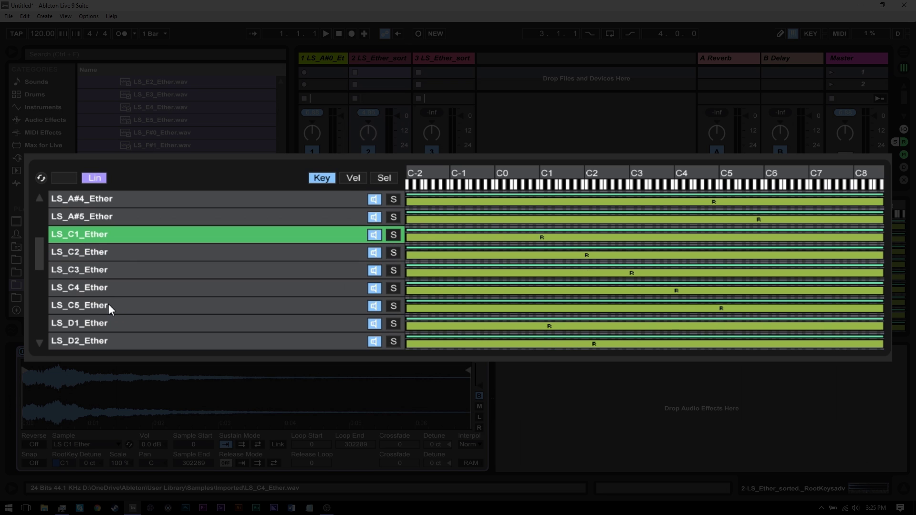
{"action": "left_click", "coordinate": [96, 322], "text": "ctrl"}
{"action": "scroll", "coordinate": [116, 304], "scroll_direction": "down", "scroll_amount": 5}
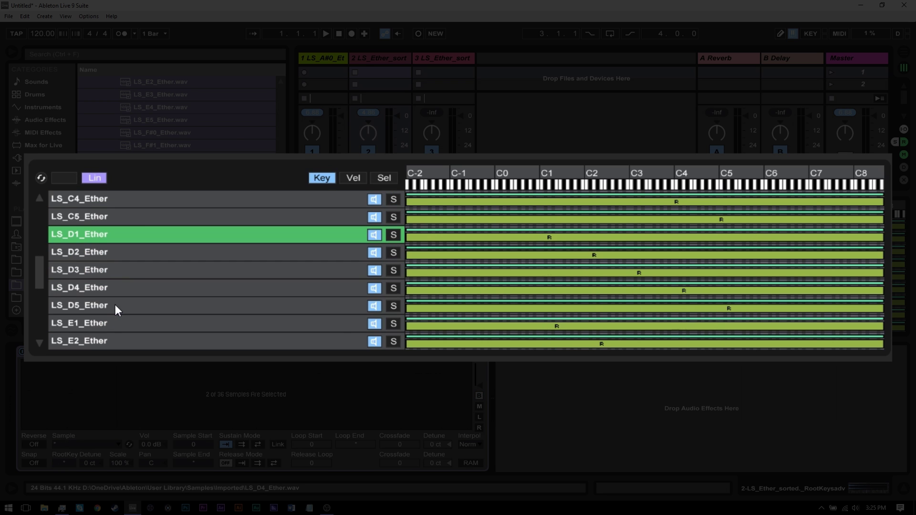
{"action": "left_click", "coordinate": [90, 322], "text": "ctrl"}
{"action": "scroll", "coordinate": [101, 306], "scroll_direction": "down", "scroll_amount": 6}
{"action": "left_click", "coordinate": [92, 324], "text": "ctrl"}
{"action": "scroll", "coordinate": [101, 320], "scroll_direction": "down", "scroll_amount": 2}
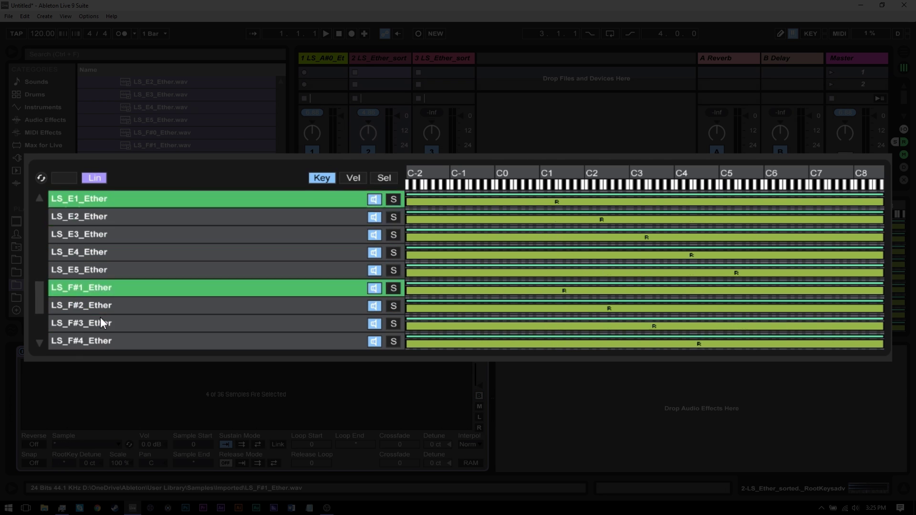
{"action": "scroll", "coordinate": [98, 317], "scroll_direction": "down", "scroll_amount": 4}
{"action": "left_click", "coordinate": [90, 309], "text": "ctrl"}
{"action": "scroll", "coordinate": [111, 305], "scroll_direction": "up", "scroll_amount": 12}
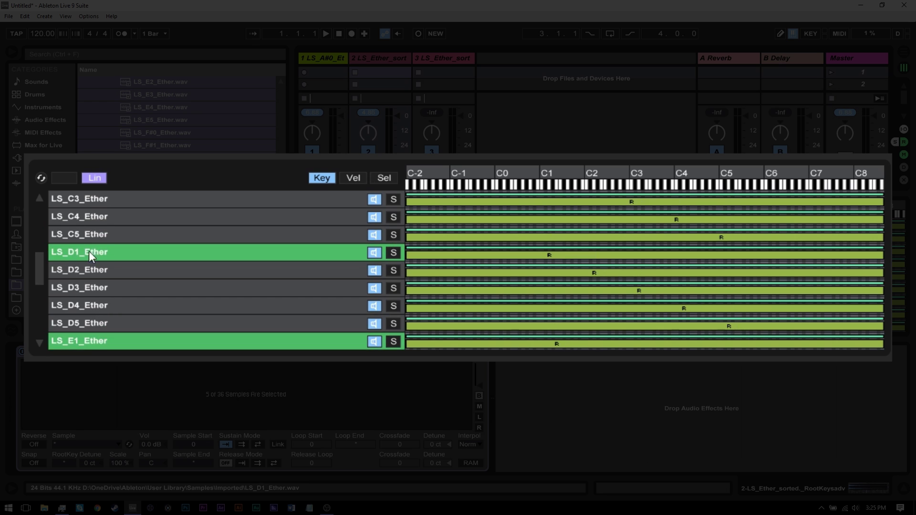
{"action": "scroll", "coordinate": [88, 258], "scroll_direction": "up", "scroll_amount": 8}
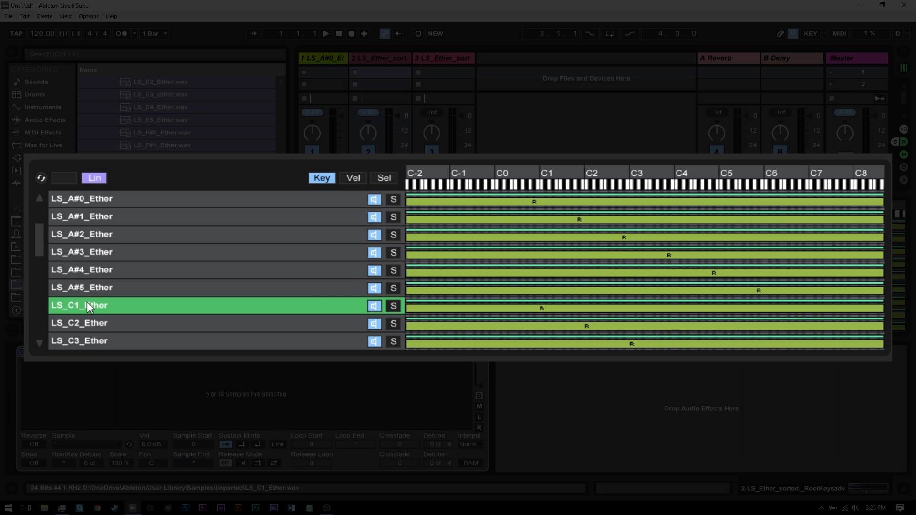
{"action": "left_click_drag", "start_coordinate": [85, 301], "coordinate": [103, 211]}
{"action": "scroll", "coordinate": [110, 222], "scroll_direction": "up", "scroll_amount": 6}
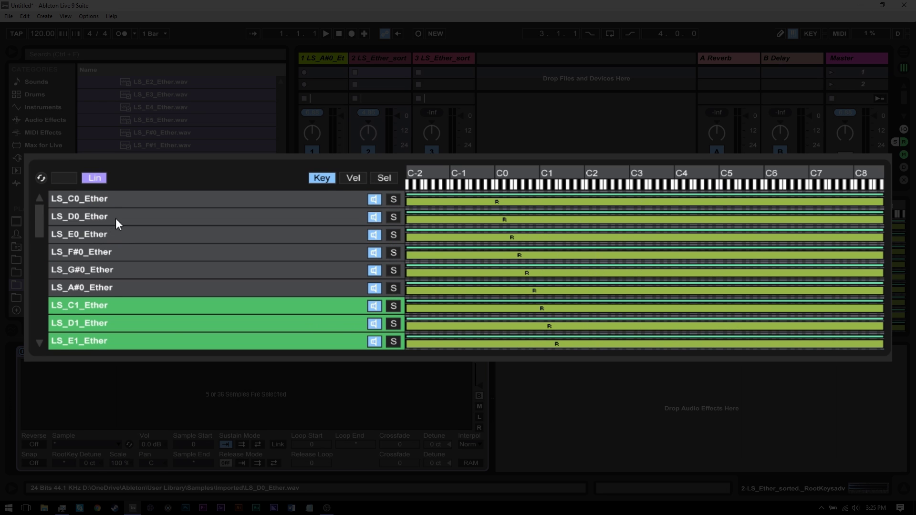
{"action": "scroll", "coordinate": [77, 286], "scroll_direction": "down", "scroll_amount": 3}
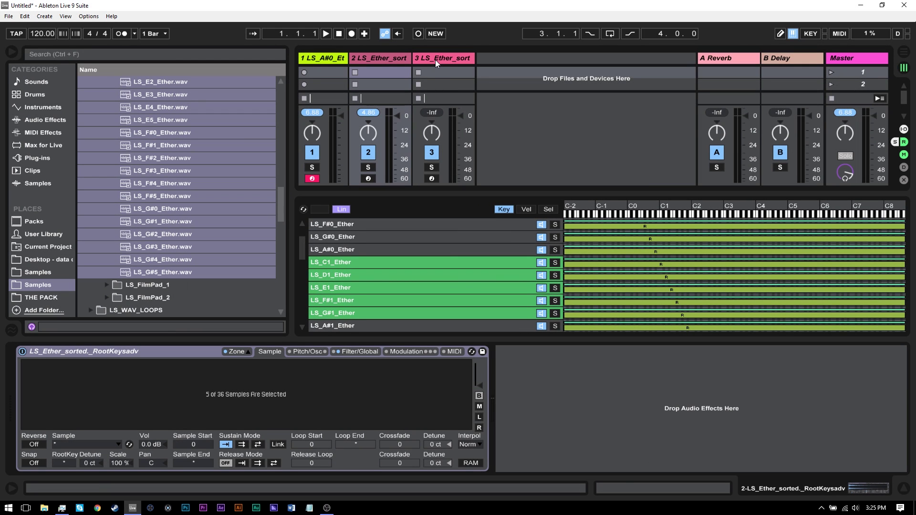
Step: Show track 3's LS_Ether_sorted._C-A Sampler and select only the LS_G#4_Ether zone
{"action": "left_click", "coordinate": [435, 59]}
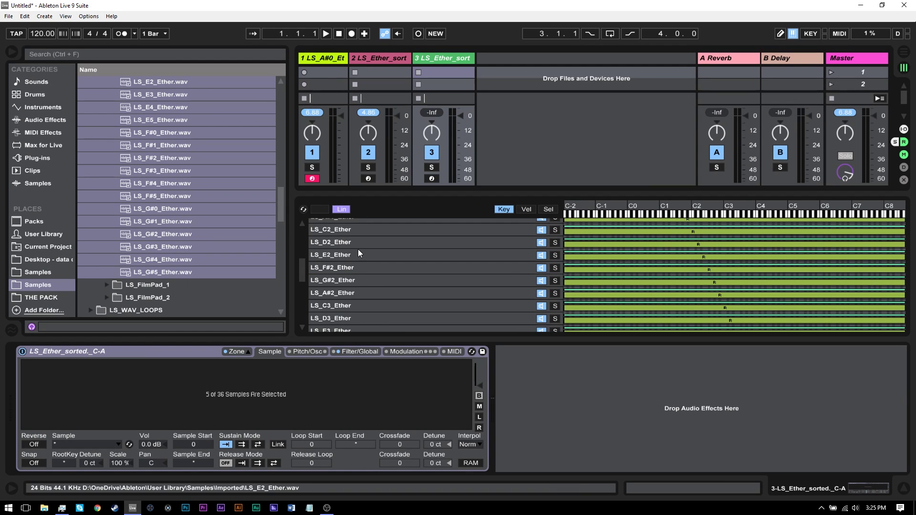
{"action": "scroll", "coordinate": [360, 252], "scroll_direction": "up", "scroll_amount": 4}
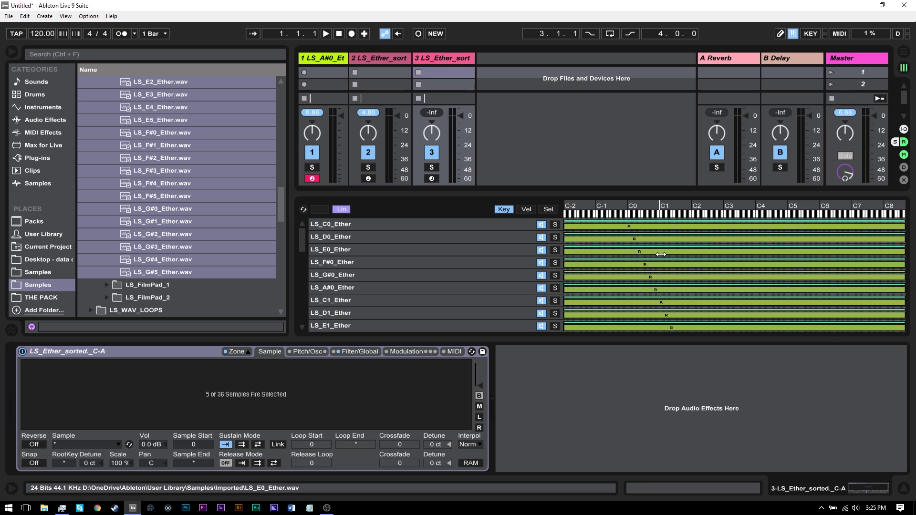
{"action": "scroll", "coordinate": [706, 277], "scroll_direction": "down", "scroll_amount": 4}
{"action": "scroll", "coordinate": [716, 287], "scroll_direction": "down", "scroll_amount": 10}
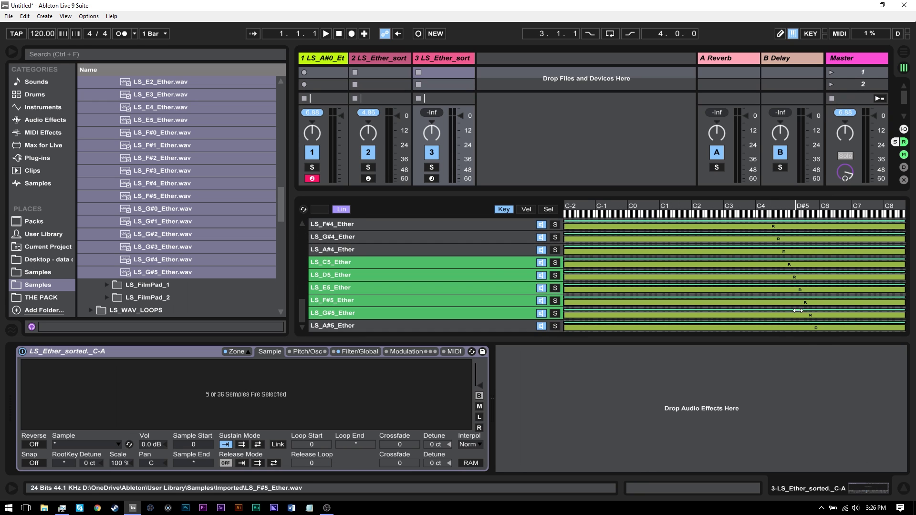
{"action": "scroll", "coordinate": [785, 301], "scroll_direction": "down", "scroll_amount": 1}
{"action": "left_click", "coordinate": [432, 238]}
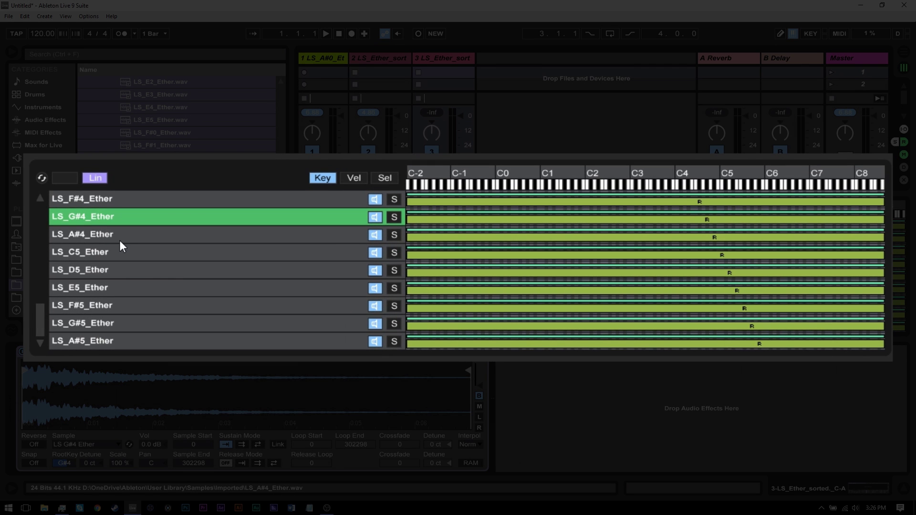
Step: Select all 36 zones and apply Distribute Ranges Around Root Key
{"action": "key", "text": "ctrl+a"}
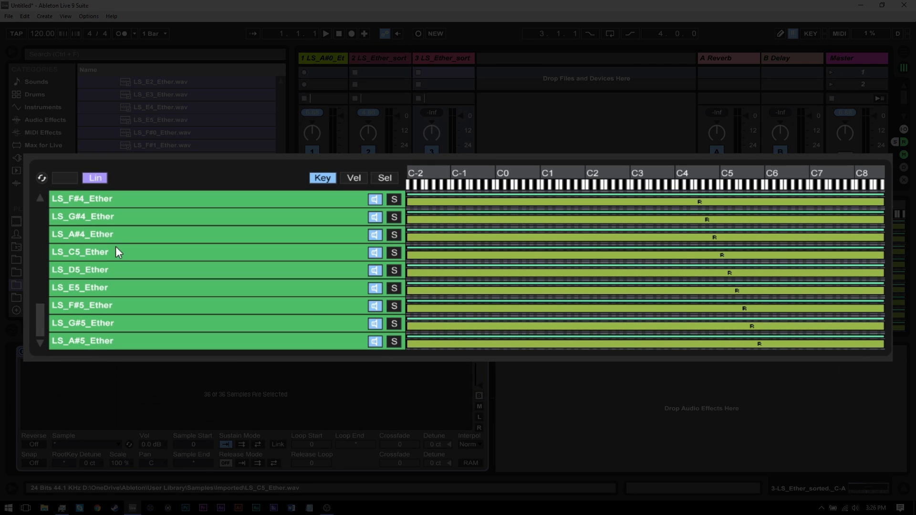
{"action": "right_click", "coordinate": [116, 251]}
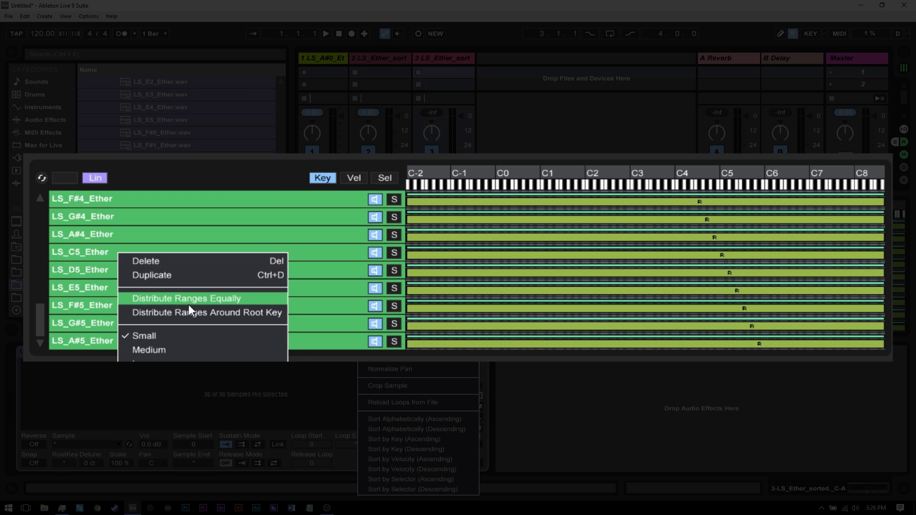
{"action": "left_click", "coordinate": [244, 313]}
{"action": "scroll", "coordinate": [733, 236], "scroll_direction": "up", "scroll_amount": 3}
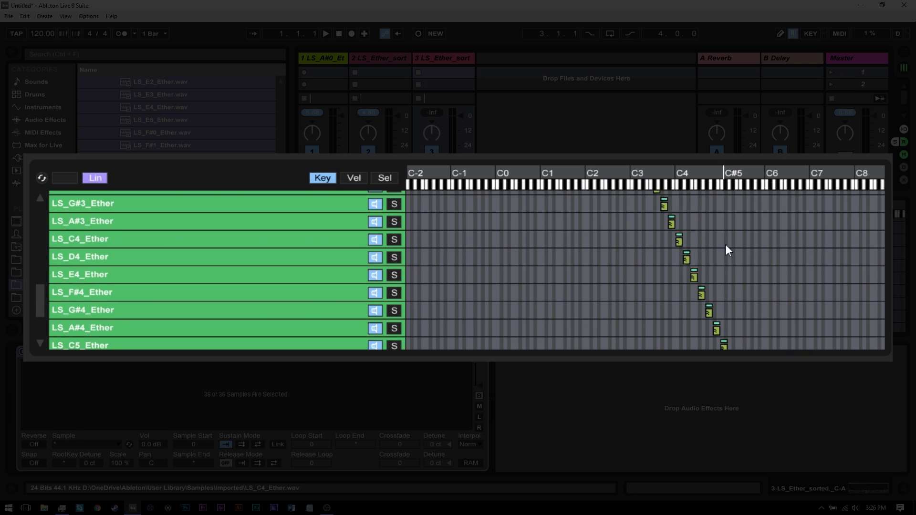
{"action": "scroll", "coordinate": [726, 245], "scroll_direction": "up", "scroll_amount": 8}
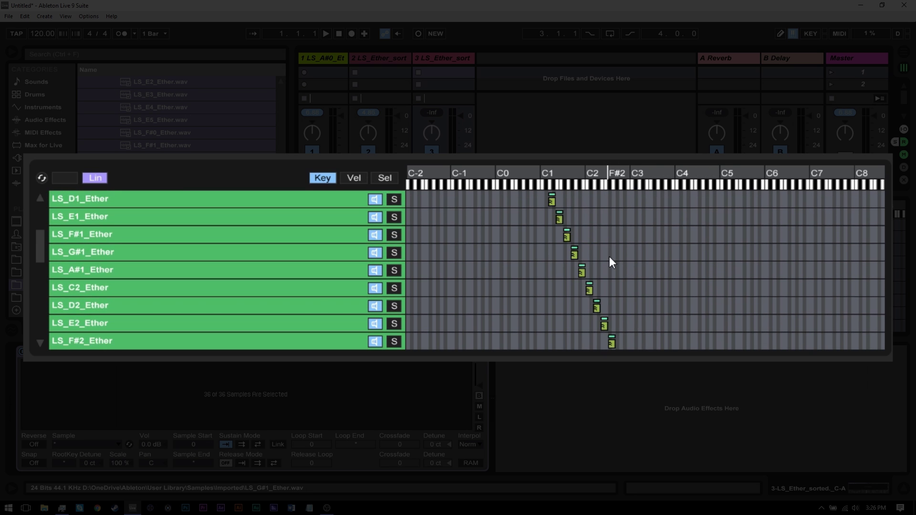
{"action": "scroll", "coordinate": [604, 255], "scroll_direction": "up", "scroll_amount": 5}
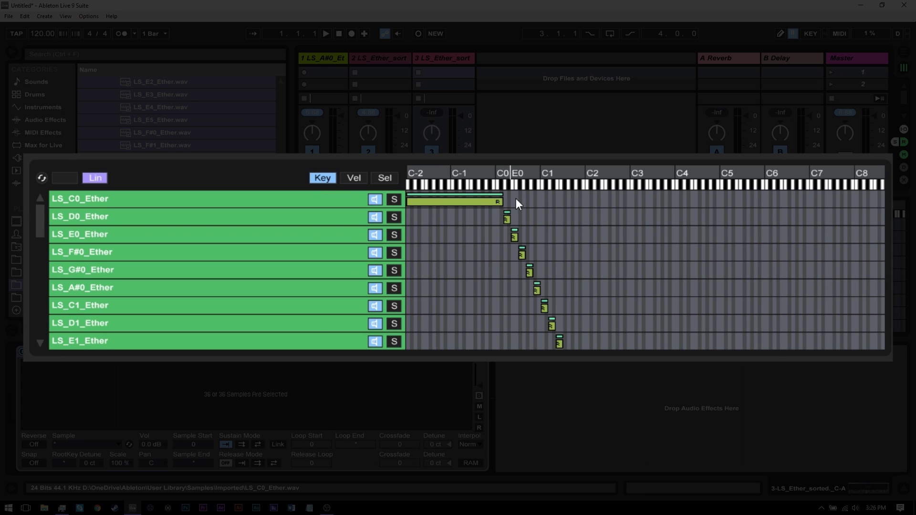
Step: Select only the LS_D0_Ether zone and arm track 3 for keyboard playing
{"action": "left_click", "coordinate": [155, 216]}
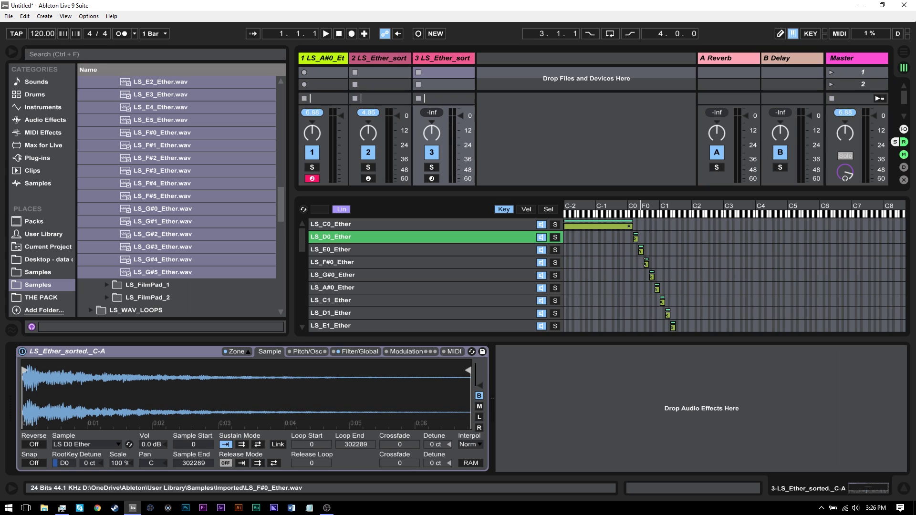
{"action": "scroll", "coordinate": [625, 248], "scroll_direction": "down", "scroll_amount": 3}
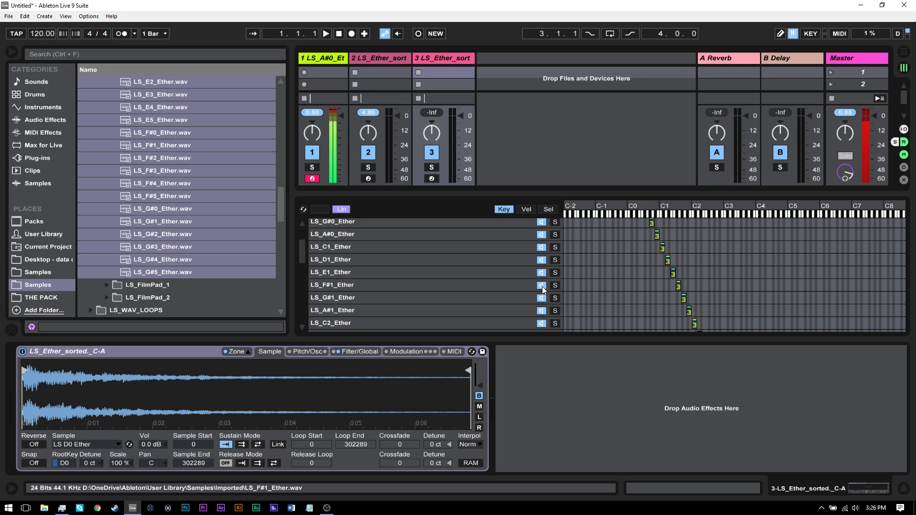
{"action": "scroll", "coordinate": [681, 265], "scroll_direction": "down", "scroll_amount": 10}
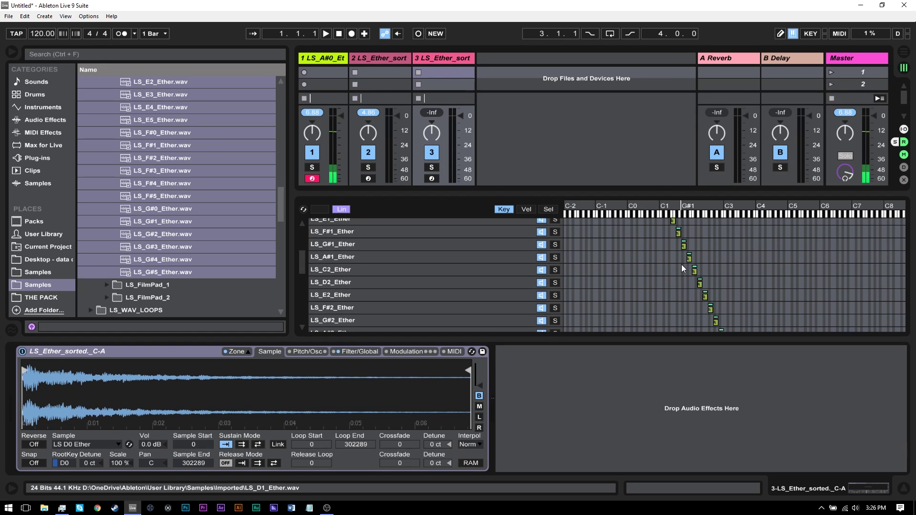
{"action": "left_click", "coordinate": [433, 179]}
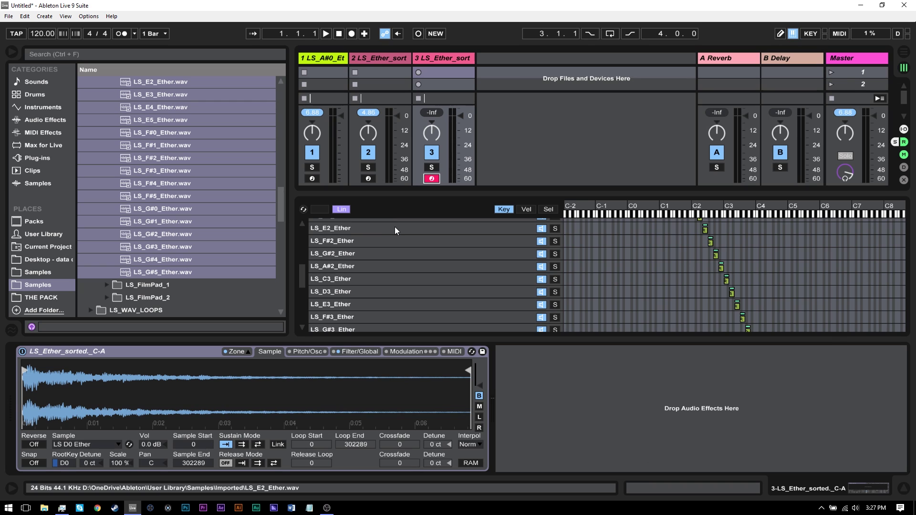
{"action": "scroll", "coordinate": [396, 227], "scroll_direction": "down", "scroll_amount": 1}
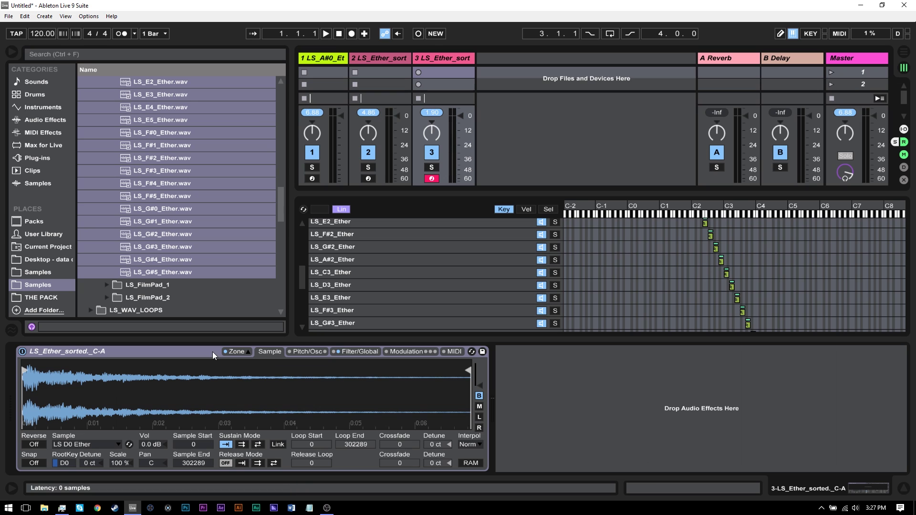
Step: Group the Sampler into an Instrument Rack and show its Filter/Global envelope settings
{"action": "right_click", "coordinate": [136, 353]}
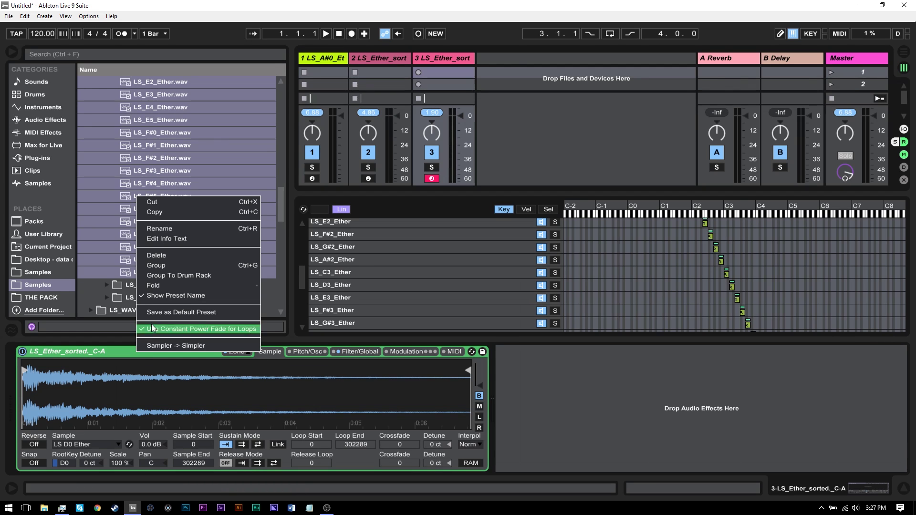
{"action": "left_click", "coordinate": [171, 266]}
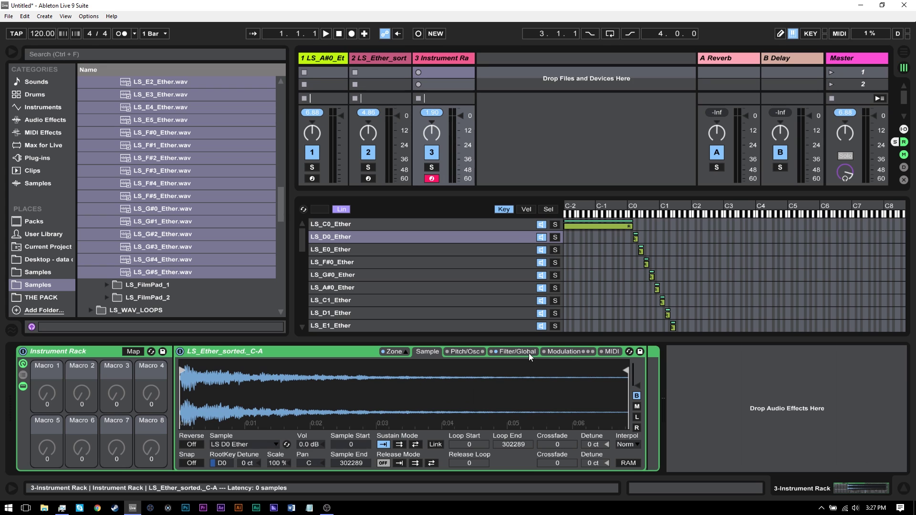
{"action": "left_click", "coordinate": [510, 352]}
{"action": "left_click_drag", "start_coordinate": [546, 366], "coordinate": [548, 401]}
Step: Map envelope Decay, Sustain and Release to Macros 1–3, set to 332 ms, -24 dB, 181 ms
{"action": "right_click", "coordinate": [534, 439]}
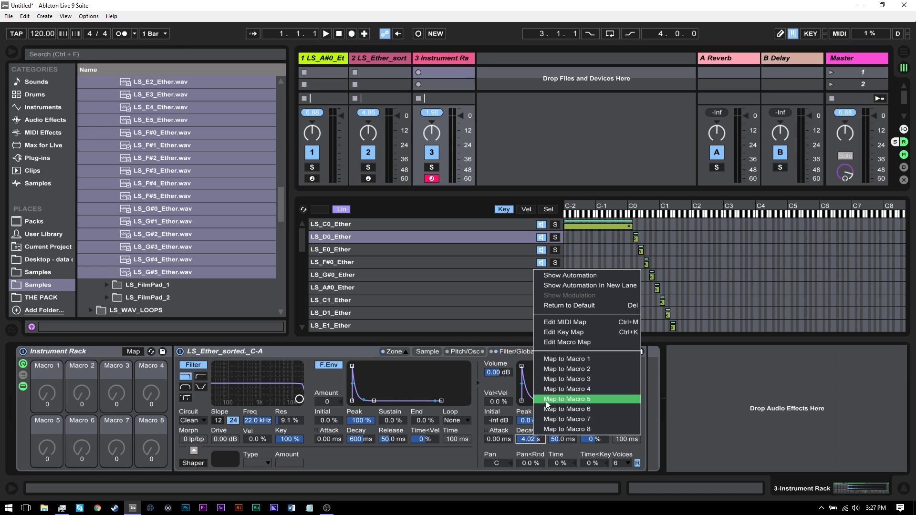
{"action": "left_click", "coordinate": [553, 357]}
{"action": "right_click", "coordinate": [561, 426]}
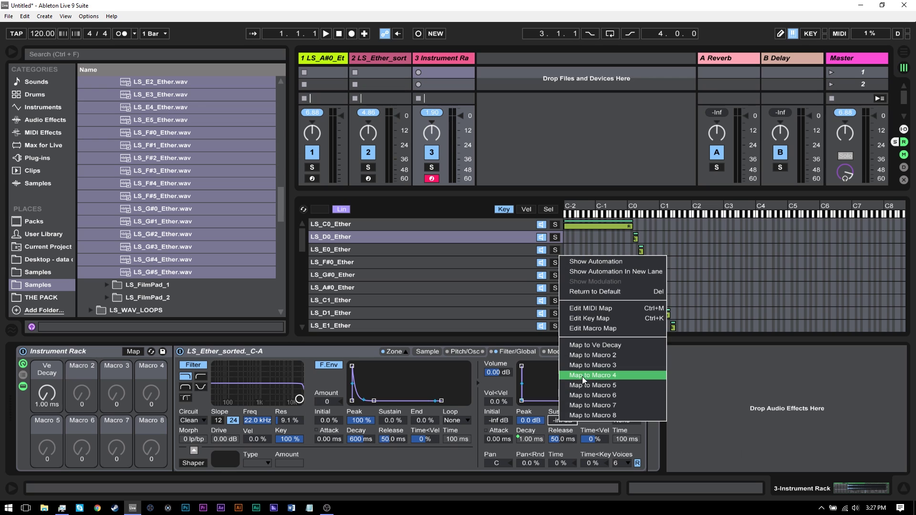
{"action": "left_click", "coordinate": [588, 369]}
{"action": "right_click", "coordinate": [569, 420]}
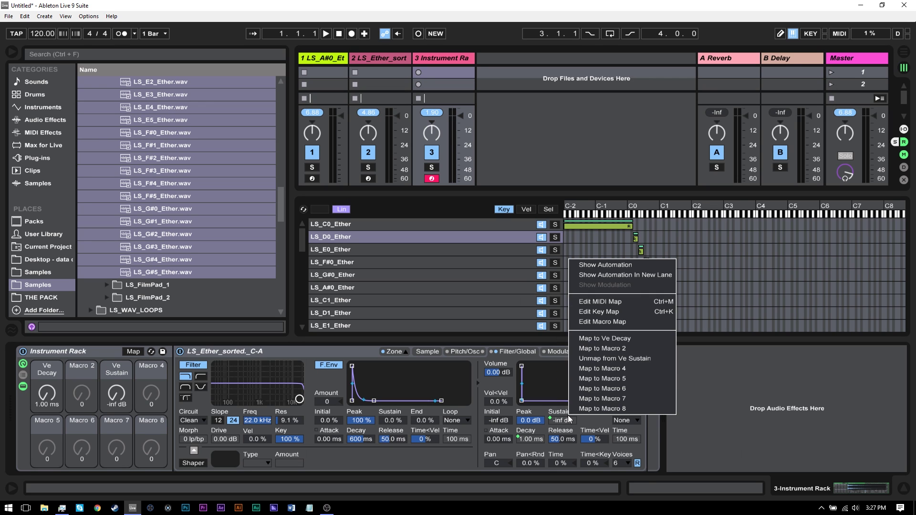
{"action": "left_click", "coordinate": [600, 348]}
{"action": "right_click", "coordinate": [568, 443]}
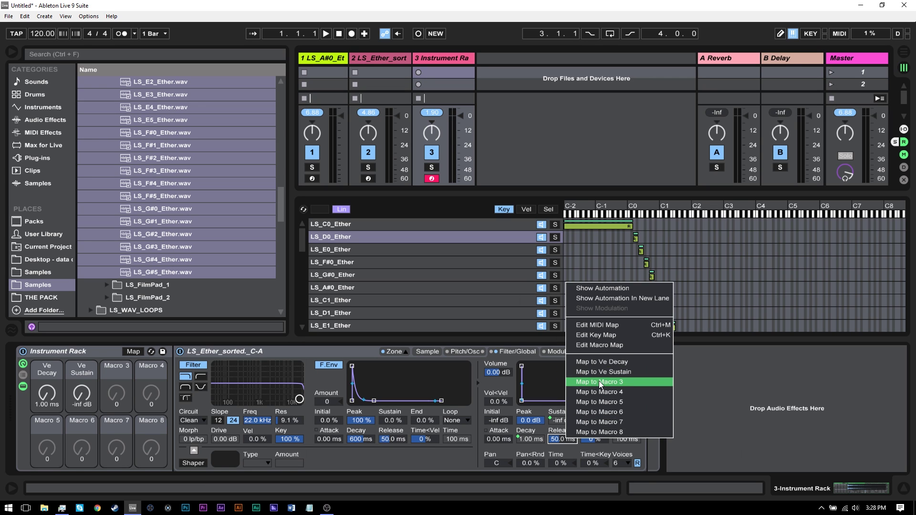
{"action": "left_click", "coordinate": [604, 391]}
{"action": "left_click_drag", "start_coordinate": [84, 399], "coordinate": [46, 390]}
{"action": "left_click_drag", "start_coordinate": [117, 403], "coordinate": [117, 390]}
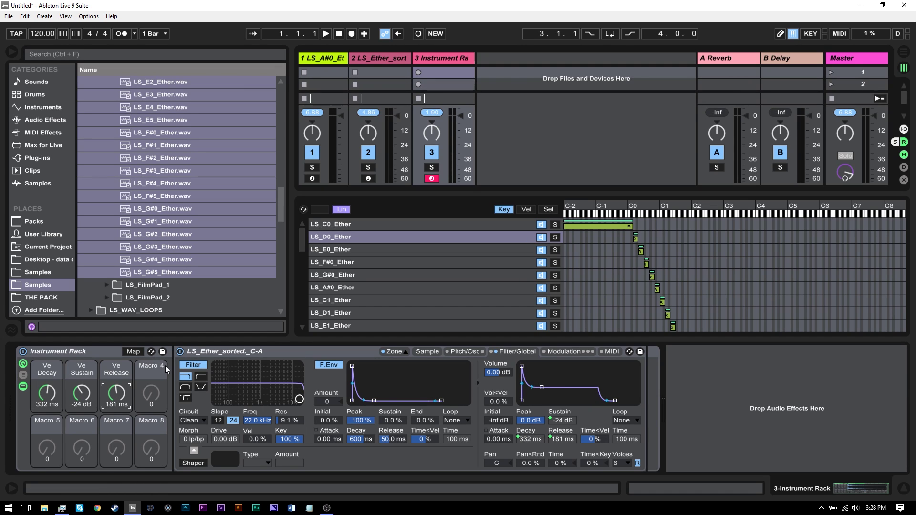
Step: Play a note and tune Ve Decay 1.45 s, Ve Sustain -inf dB, Ve Release 469 ms
{"action": "key", "text": "d"}
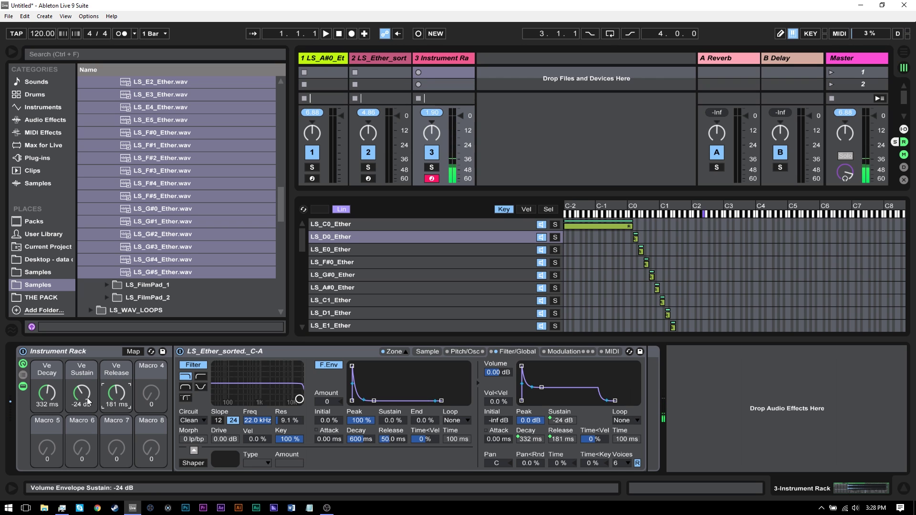
{"action": "left_click_drag", "start_coordinate": [80, 395], "coordinate": [106, 381]}
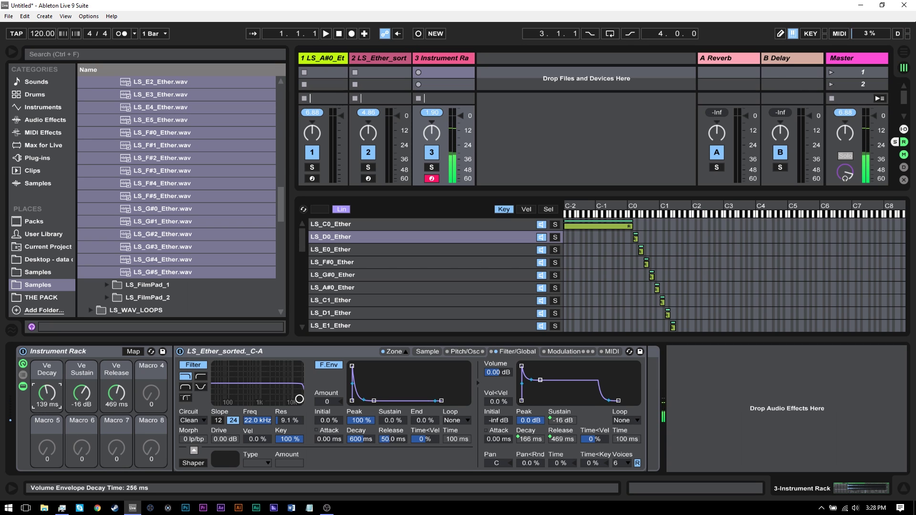
{"action": "left_click_drag", "start_coordinate": [41, 413], "coordinate": [79, 419]}
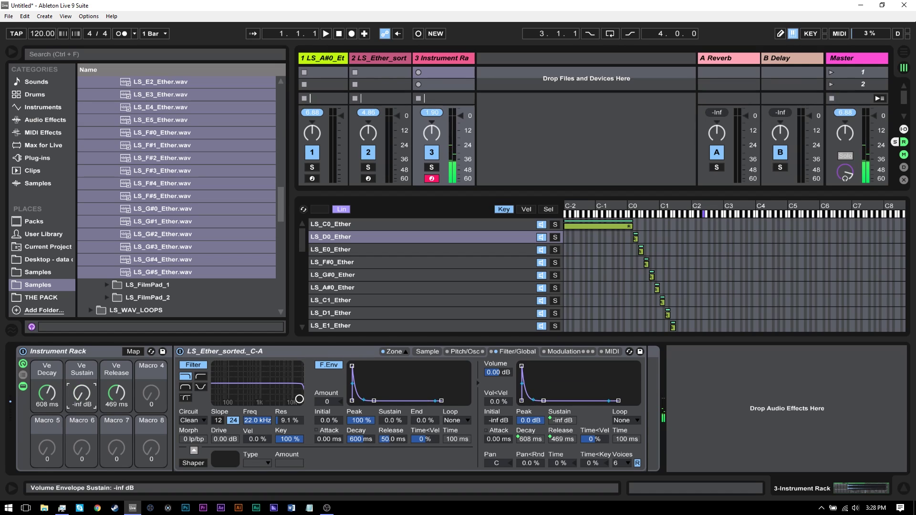
{"action": "left_click_drag", "start_coordinate": [51, 382], "coordinate": [51, 343]}
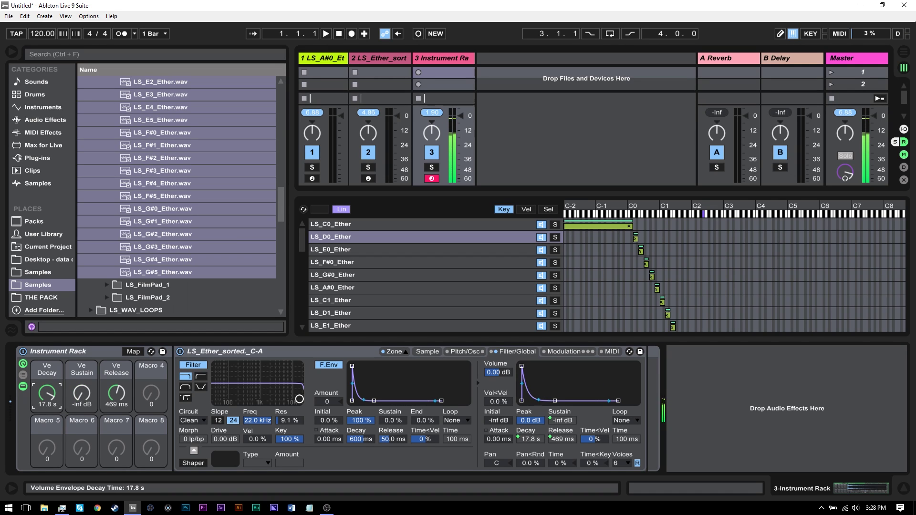
{"action": "left_click_drag", "start_coordinate": [47, 392], "coordinate": [47, 412]}
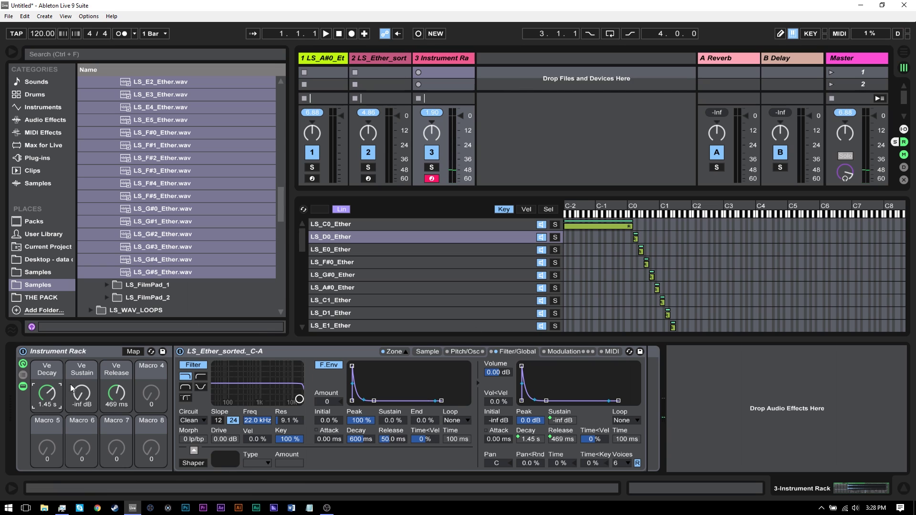
Step: Drag Resonators from Audio Effects after the Sampler and load Berlin.adv into it
{"action": "left_click", "coordinate": [27, 158]}
{"action": "left_click", "coordinate": [38, 109]}
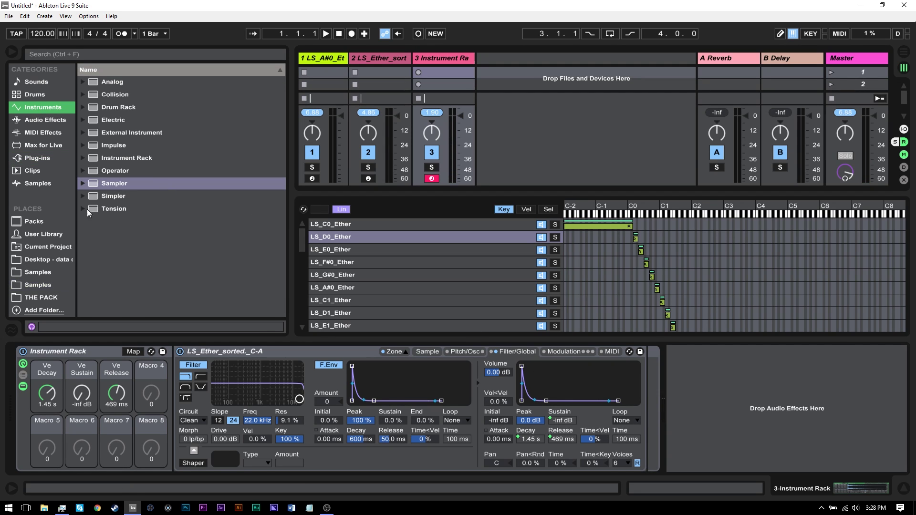
{"action": "left_click", "coordinate": [38, 119]}
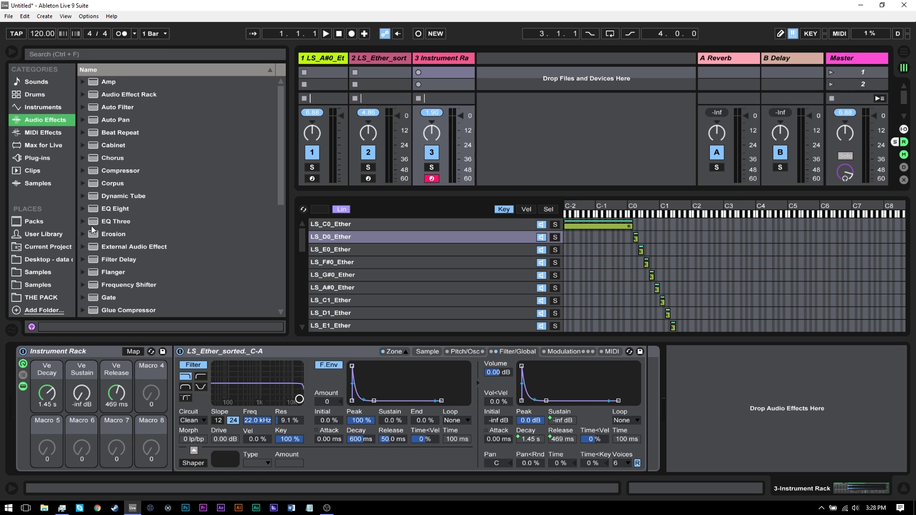
{"action": "scroll", "coordinate": [113, 262], "scroll_direction": "down", "scroll_amount": 3}
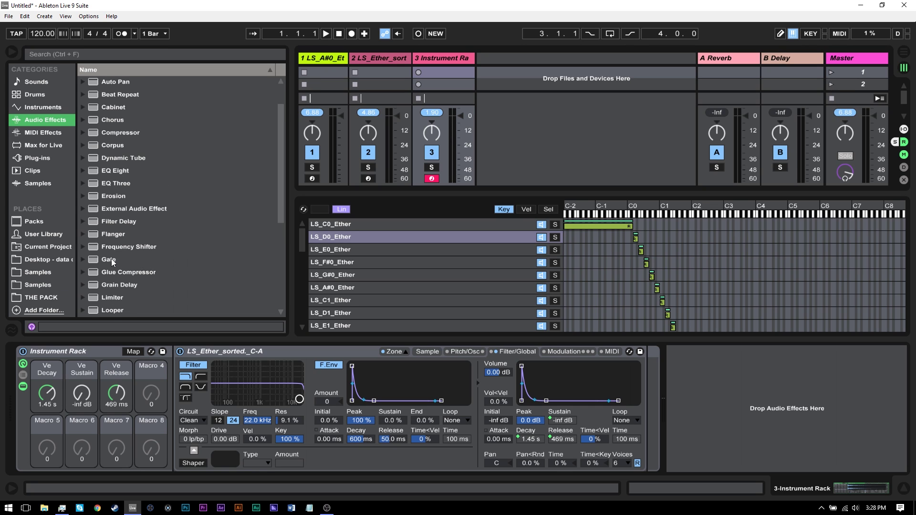
{"action": "scroll", "coordinate": [110, 259], "scroll_direction": "down", "scroll_amount": 5}
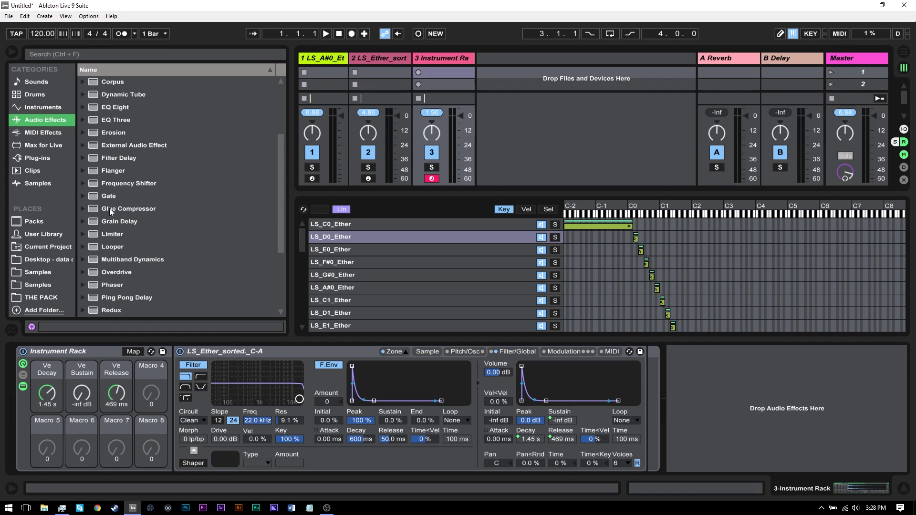
{"action": "scroll", "coordinate": [139, 248], "scroll_direction": "down", "scroll_amount": 5}
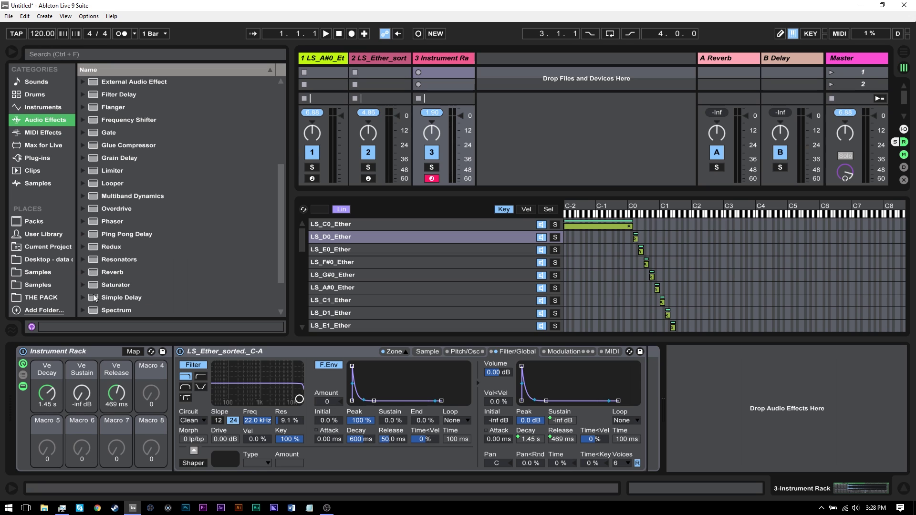
{"action": "left_click_drag", "start_coordinate": [90, 268], "coordinate": [630, 397]}
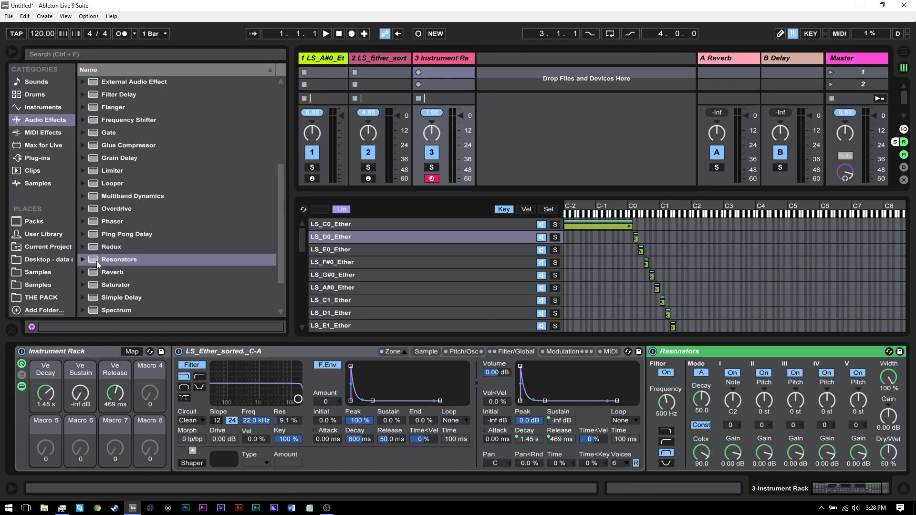
{"action": "left_click", "coordinate": [83, 259]}
{"action": "double_click", "coordinate": [125, 272]}
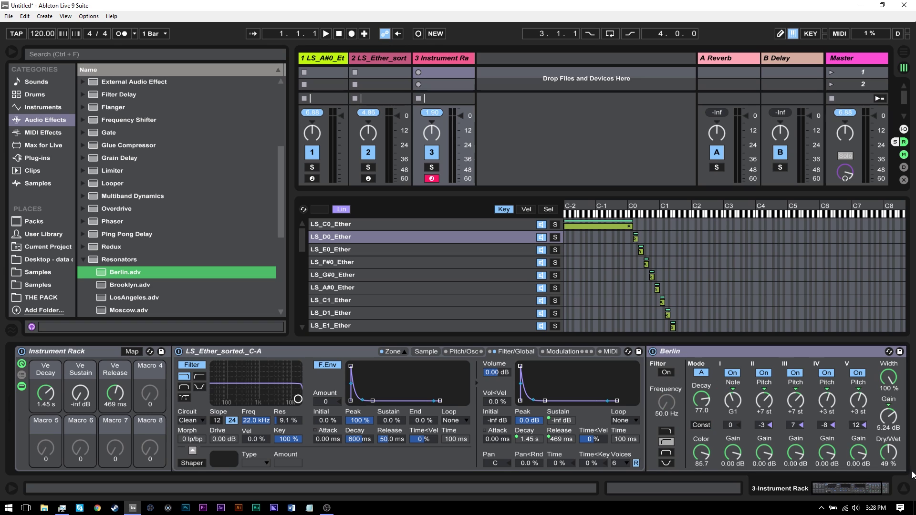
Step: Map Berlin's Dry/Wet to a macro at 54%; envelope macros to 332 ms, -31 dB, 332 ms
{"action": "right_click", "coordinate": [893, 456]}
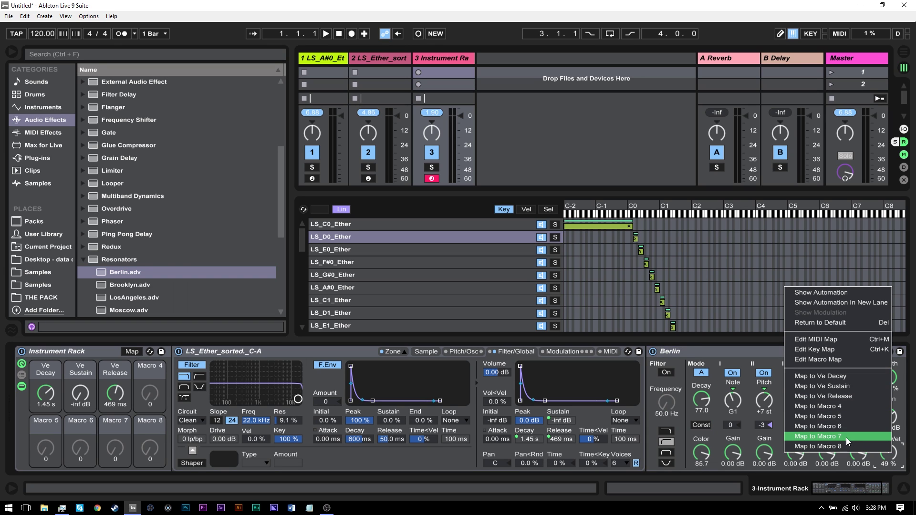
{"action": "left_click", "coordinate": [843, 425]}
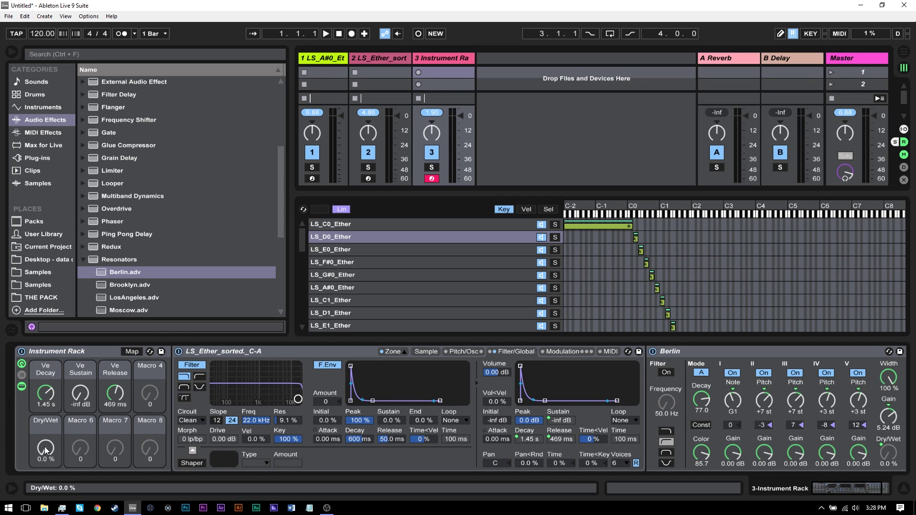
{"action": "left_click_drag", "start_coordinate": [45, 451], "coordinate": [46, 453]}
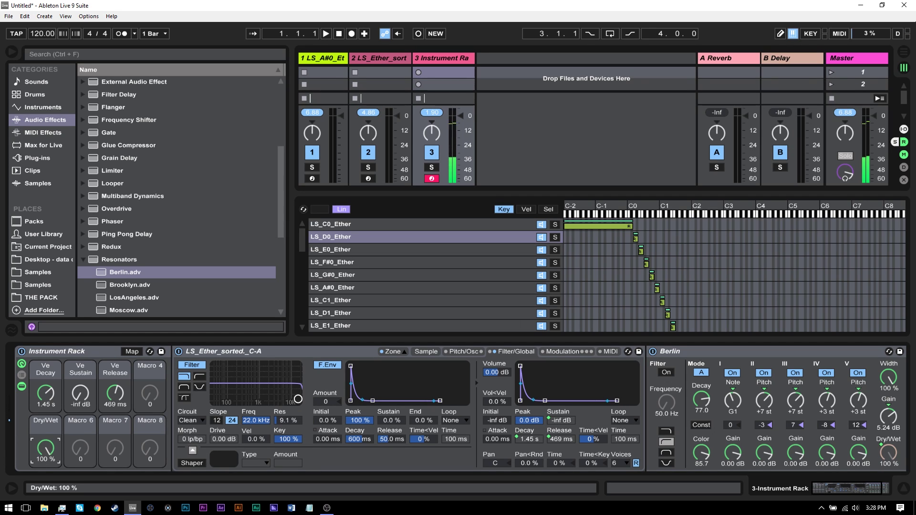
{"action": "left_click_drag", "start_coordinate": [46, 393], "coordinate": [93, 391]}
{"action": "left_click_drag", "start_coordinate": [98, 392], "coordinate": [52, 399]}
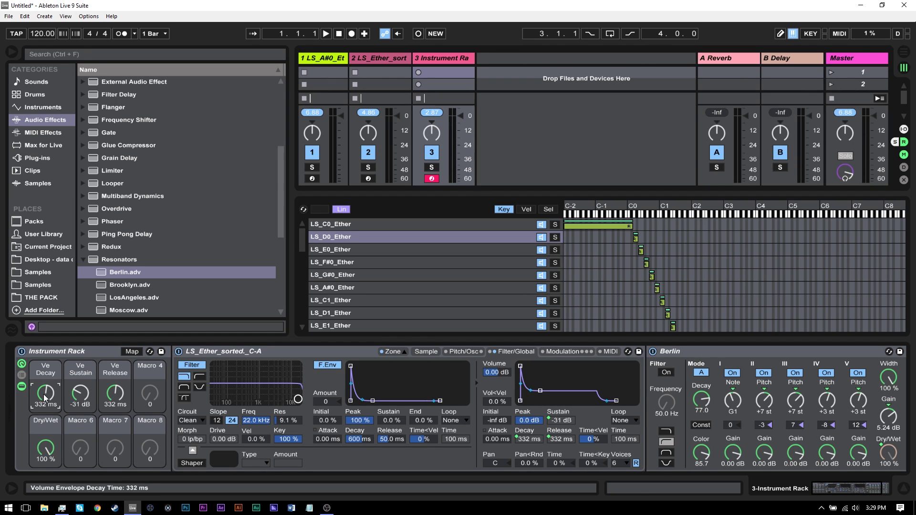
{"action": "mouse_move", "coordinate": [46, 449]}
{"action": "left_mouse_down"}
{"action": "mouse_move", "coordinate": [46, 477]}
{"action": "mouse_move", "coordinate": [46, 435]}
{"action": "mouse_move", "coordinate": [61, 452]}
{"action": "left_mouse_up"}
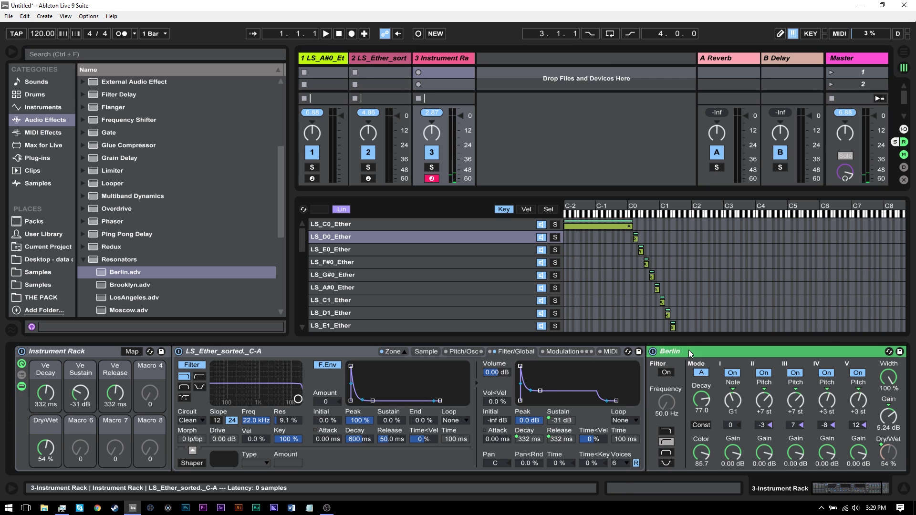
Step: Fold Berlin, then add a Grain Delay after it and load Borg.adv
{"action": "double_click", "coordinate": [654, 353]}
{"action": "left_click", "coordinate": [84, 260]}
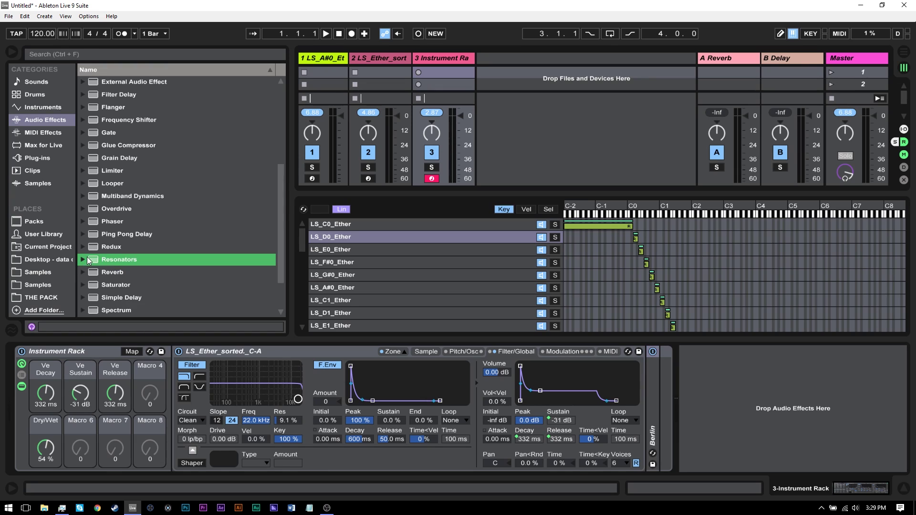
{"action": "scroll", "coordinate": [115, 230], "scroll_direction": "up", "scroll_amount": 3}
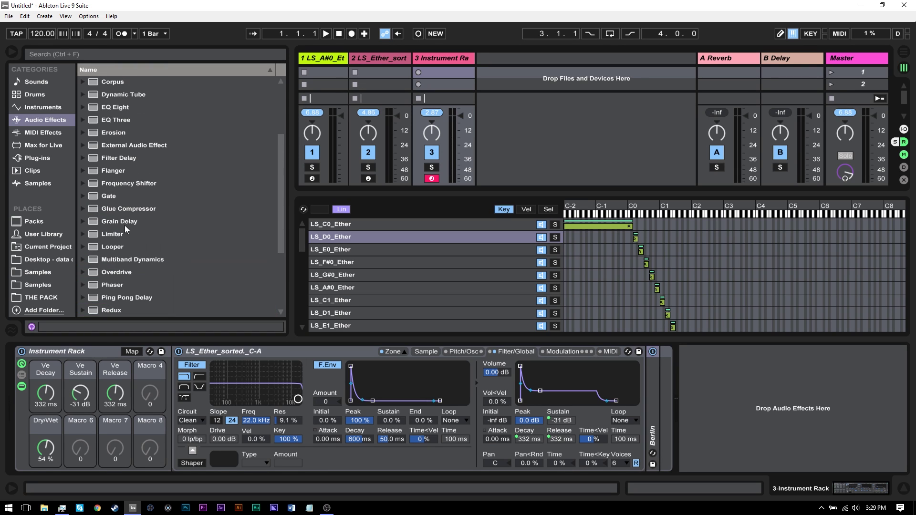
{"action": "left_click_drag", "start_coordinate": [92, 225], "coordinate": [657, 394]}
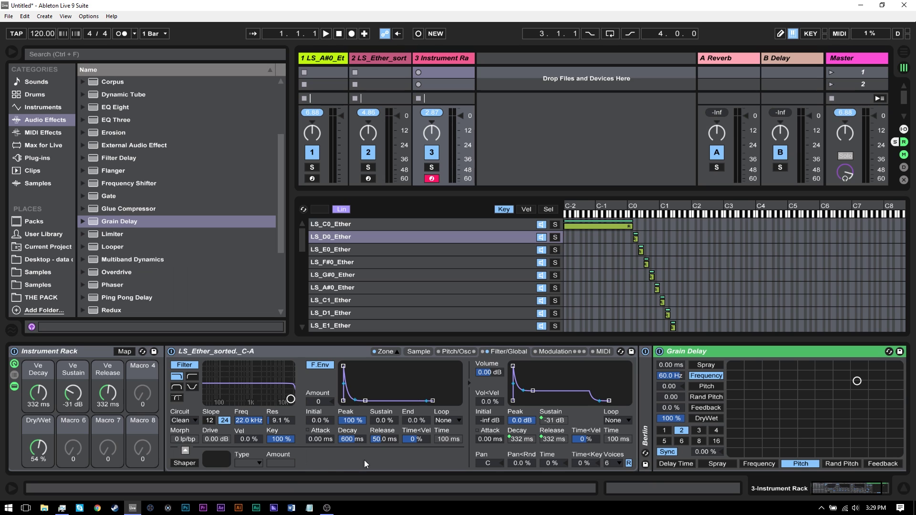
{"action": "left_click", "coordinate": [862, 491]}
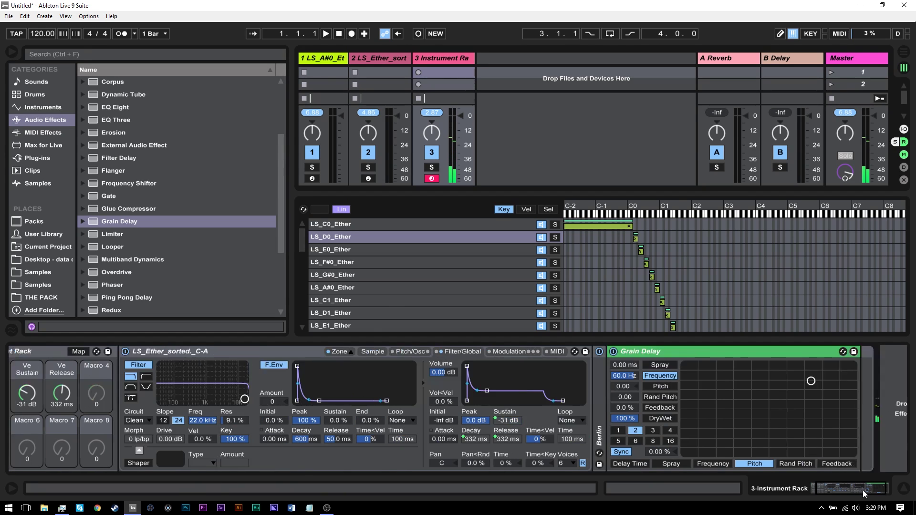
{"action": "left_click", "coordinate": [83, 221]}
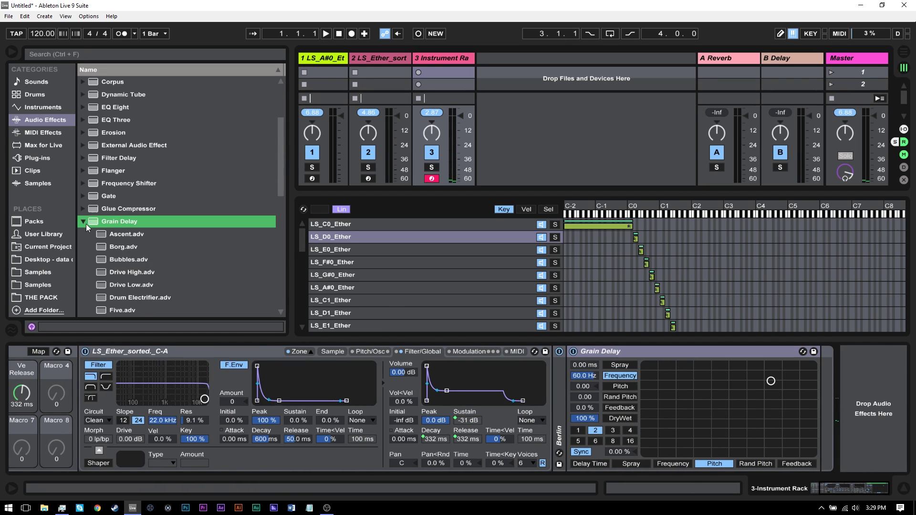
{"action": "double_click", "coordinate": [106, 251]}
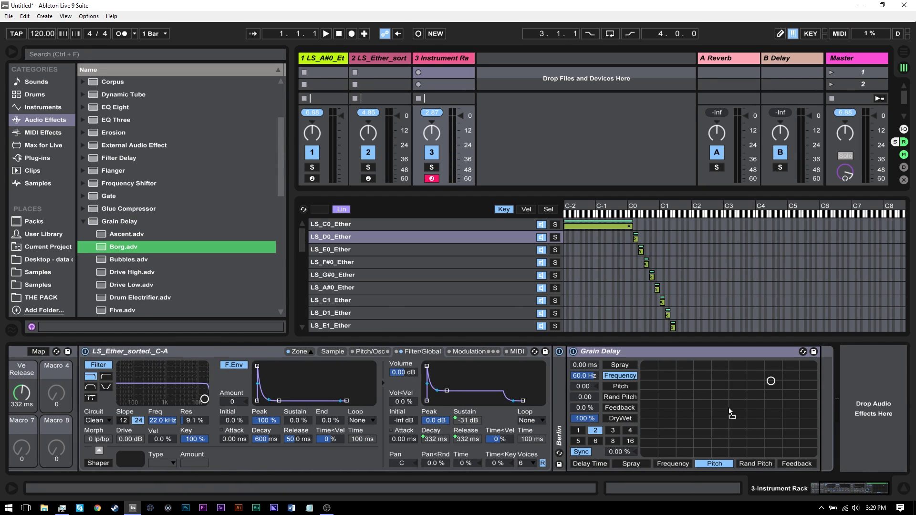
Step: Map Borg's DryWet to Macro 6 and bring both Dry/Wet macros to 100%
{"action": "right_click", "coordinate": [588, 420]}
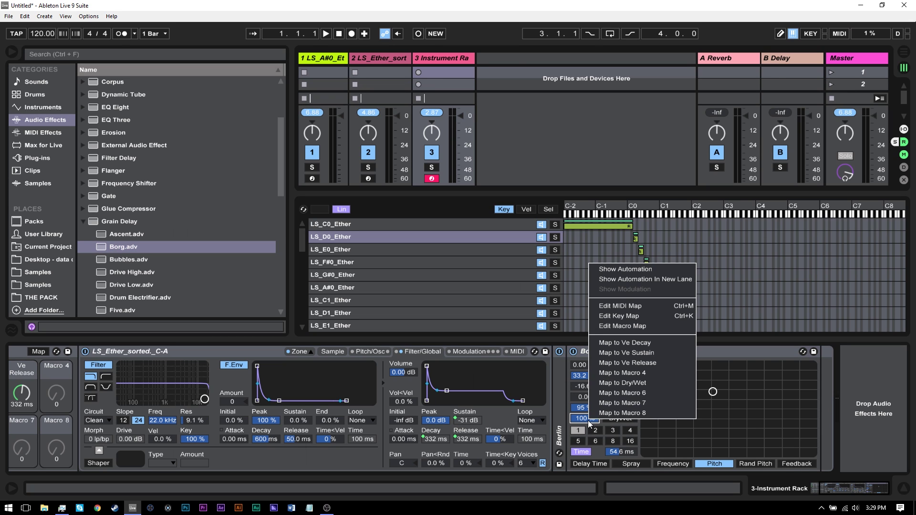
{"action": "left_click", "coordinate": [620, 393]}
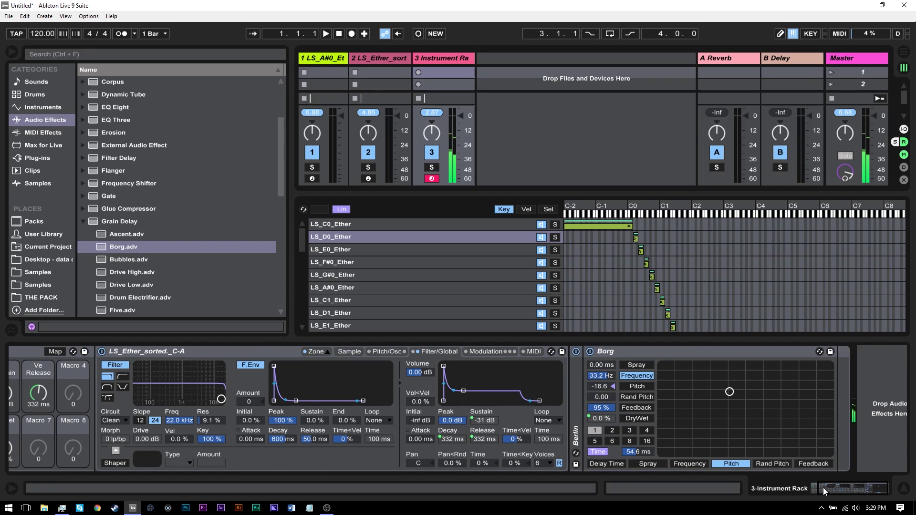
{"action": "left_click_drag", "start_coordinate": [82, 449], "coordinate": [82, 393]}
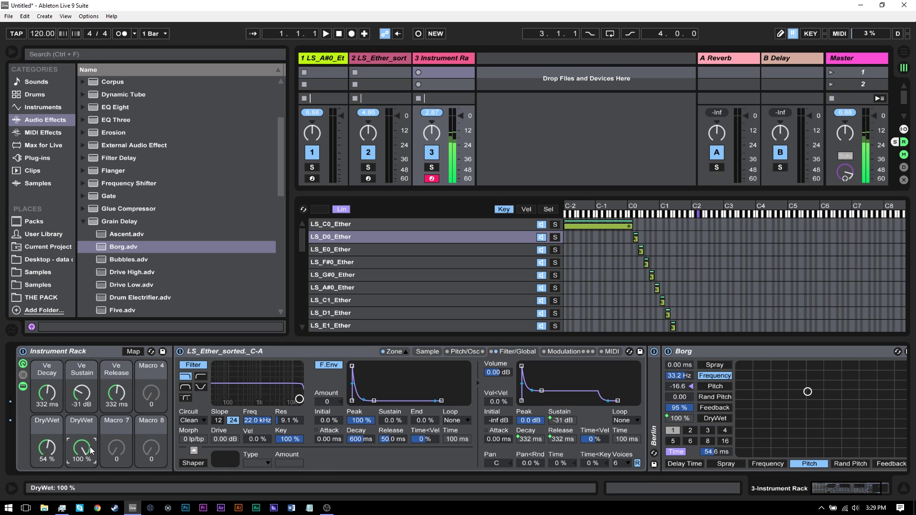
{"action": "left_click_drag", "start_coordinate": [51, 450], "coordinate": [51, 405]}
{"action": "left_click_drag", "start_coordinate": [81, 449], "coordinate": [81, 430]}
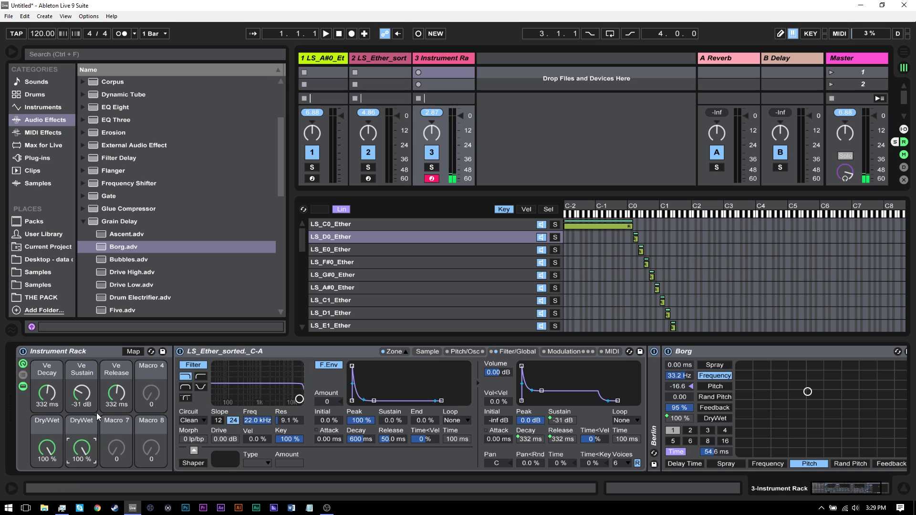
Step: Collapse the Borg Grain Delay device so it sits compact beside Berlin
{"action": "left_click", "coordinate": [702, 351]}
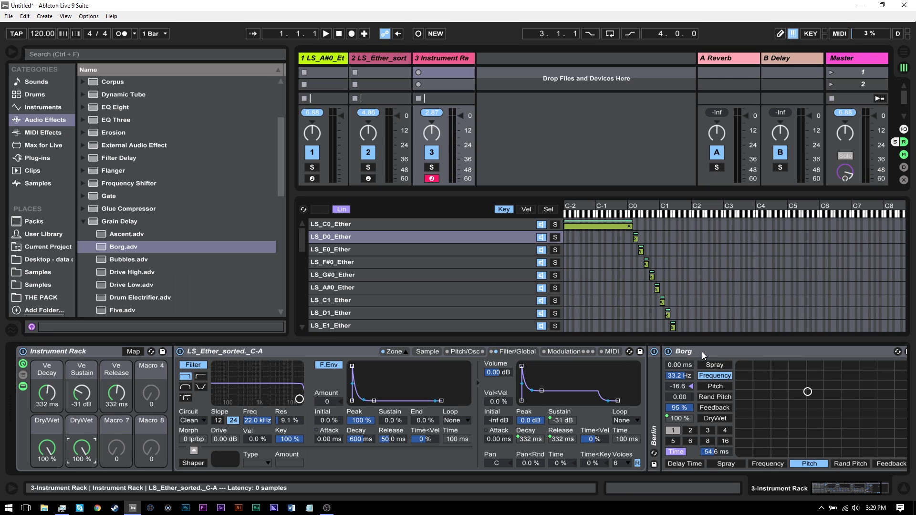
{"action": "key", "text": "Delete"}
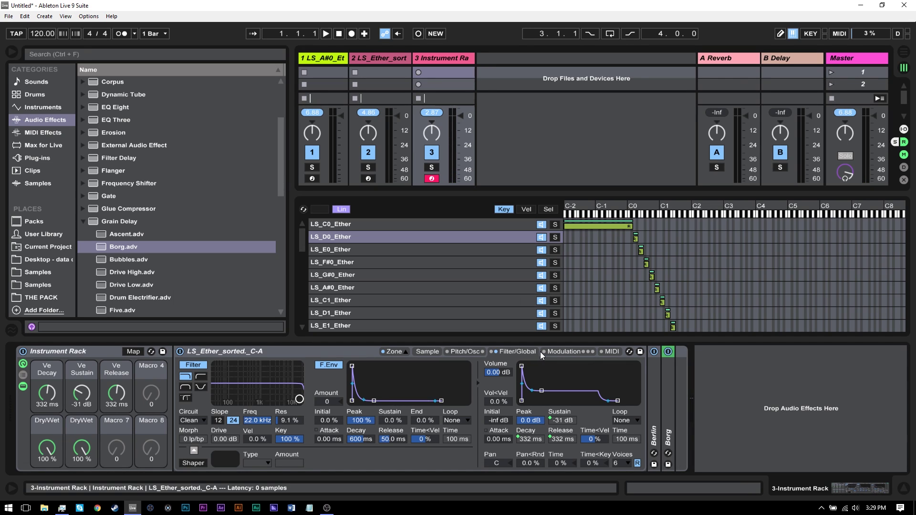